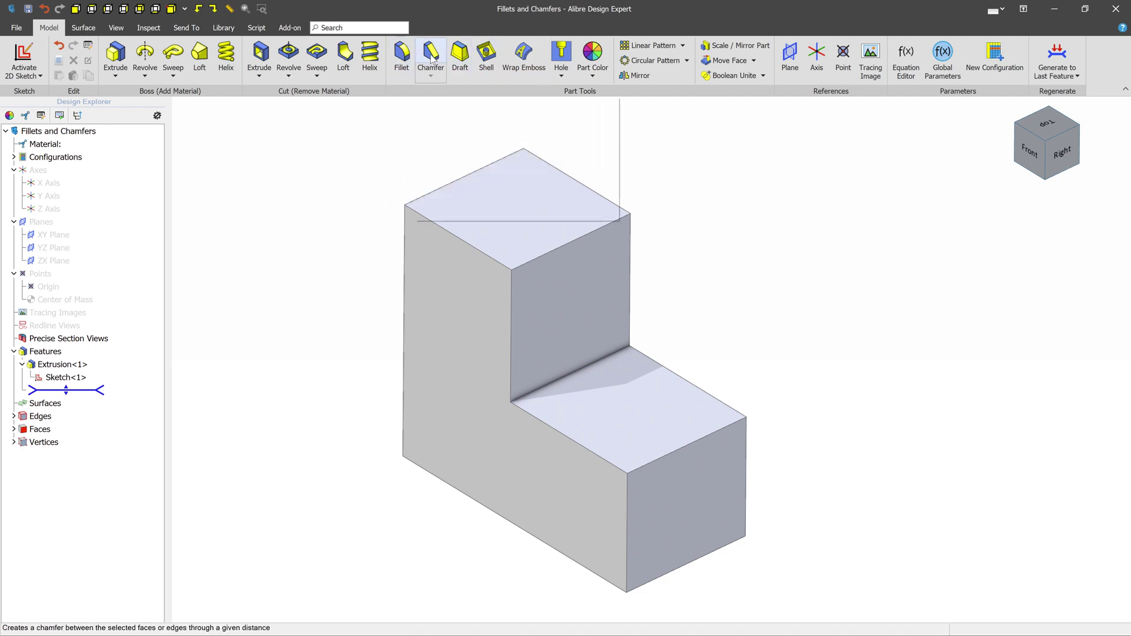
# Trial a .200" fillet on the block's top front and top back edges.
pyautogui.click(401, 56)
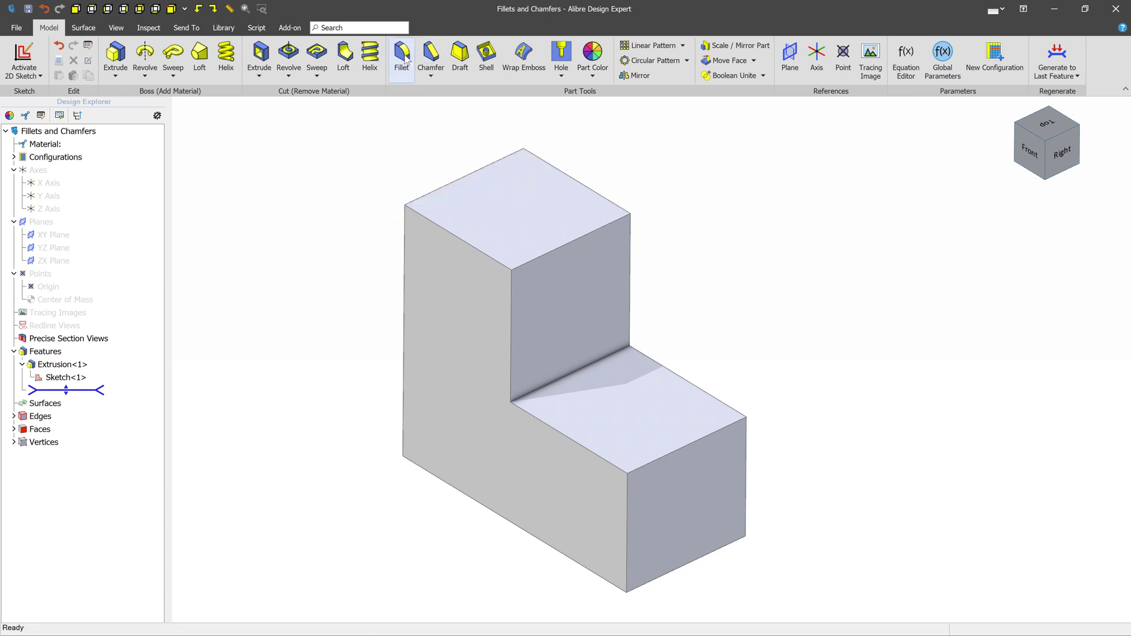
pyautogui.click(458, 238)
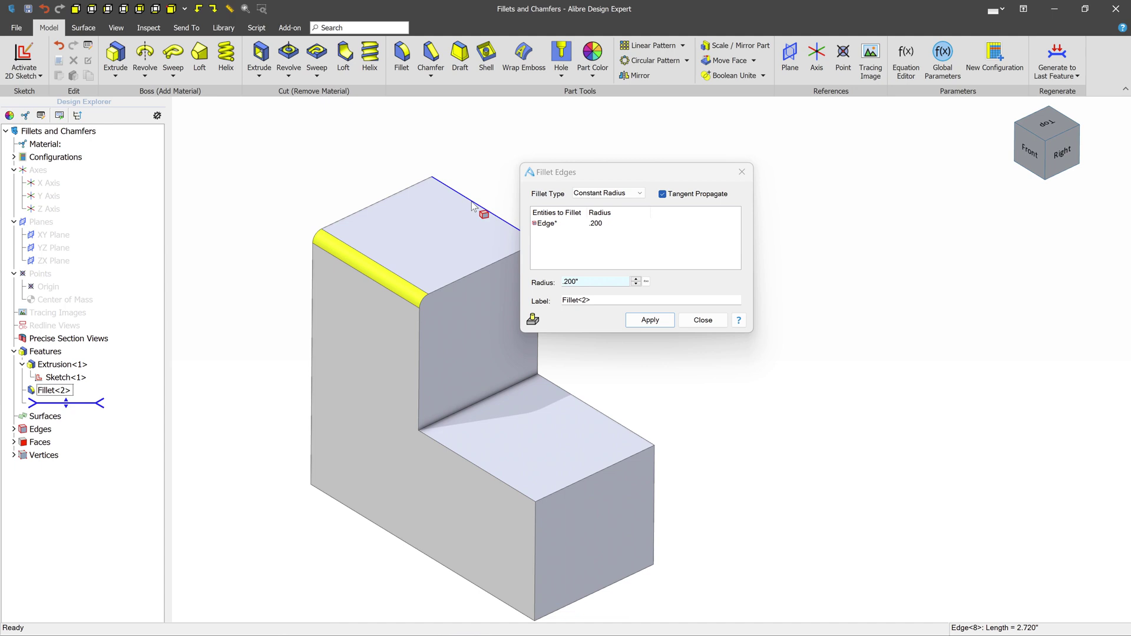
pyautogui.click(482, 207)
pyautogui.click(627, 323)
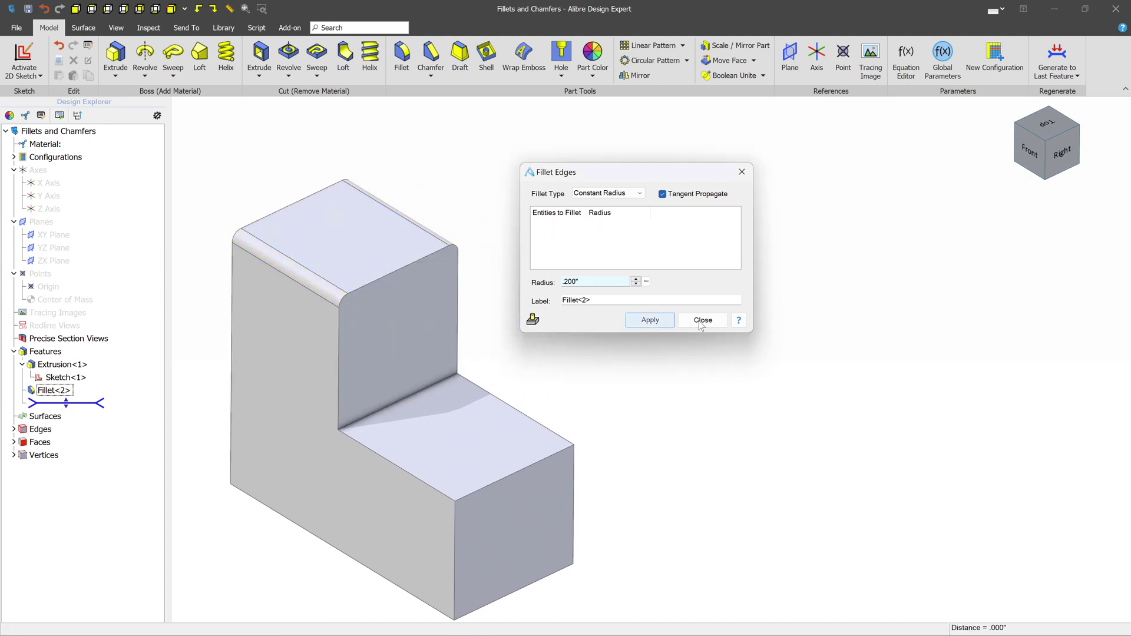
pyautogui.click(704, 322)
# Trial a .250" chamfer on two lower-step edges, then undo both trial features.
pyautogui.click(435, 56)
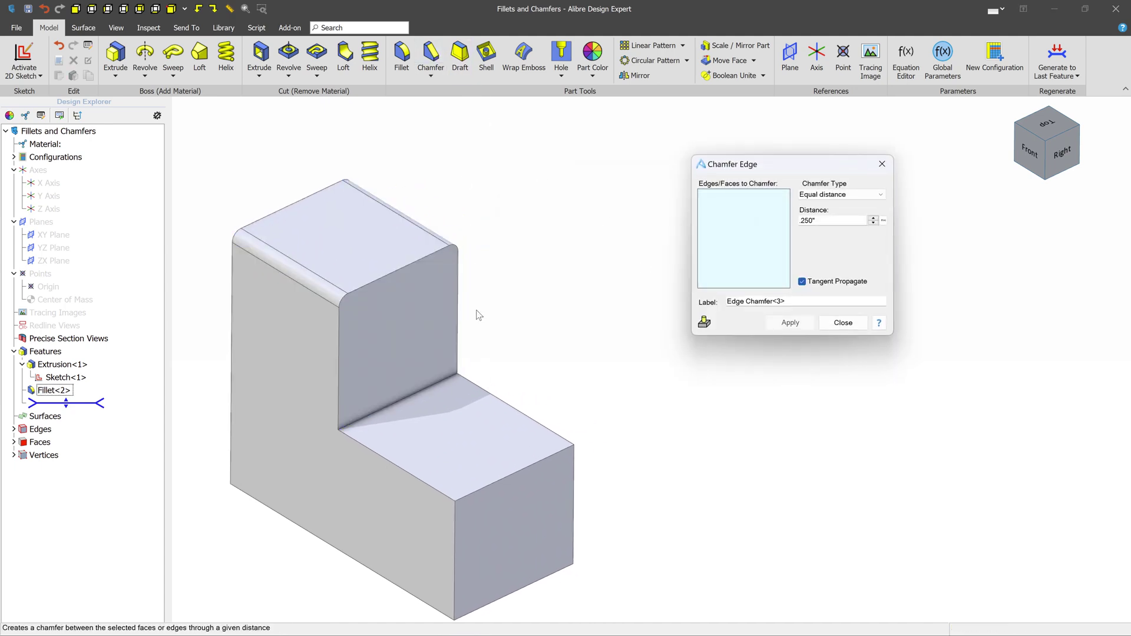
pyautogui.click(414, 478)
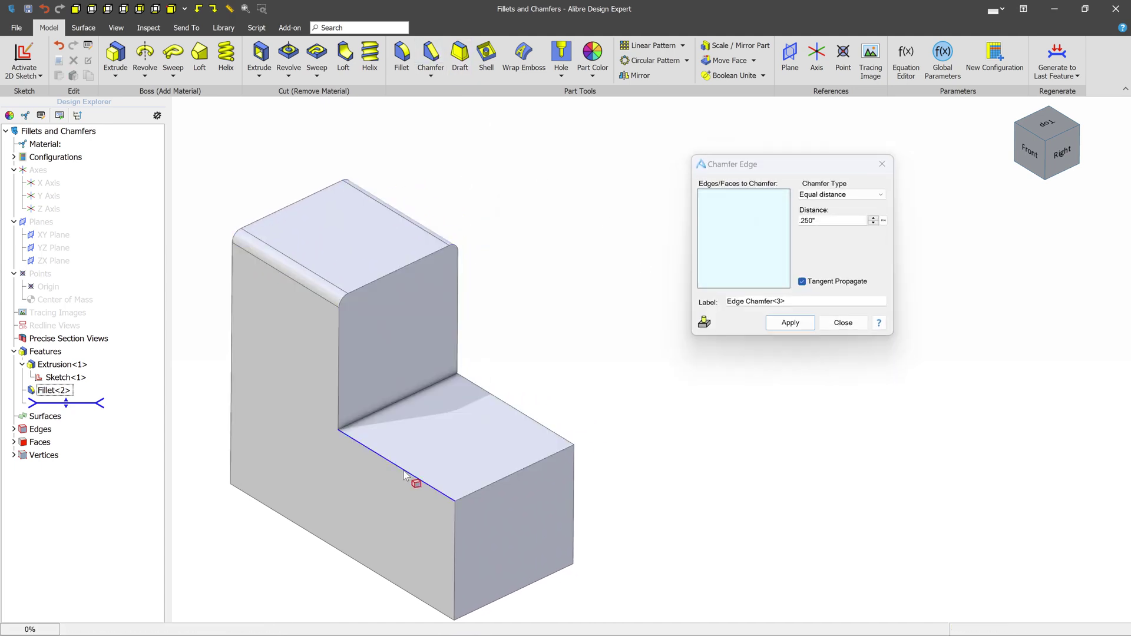
pyautogui.click(543, 428)
pyautogui.click(786, 323)
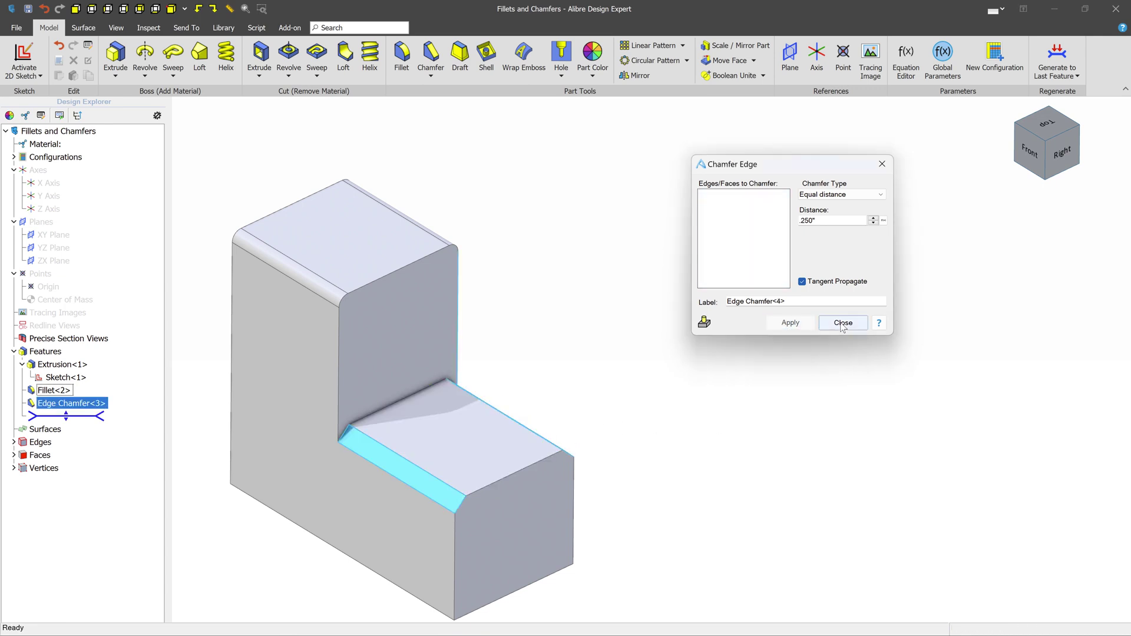
pyautogui.hotkey('ctrl', 'z')
pyautogui.hotkey('ctrl', 'z')
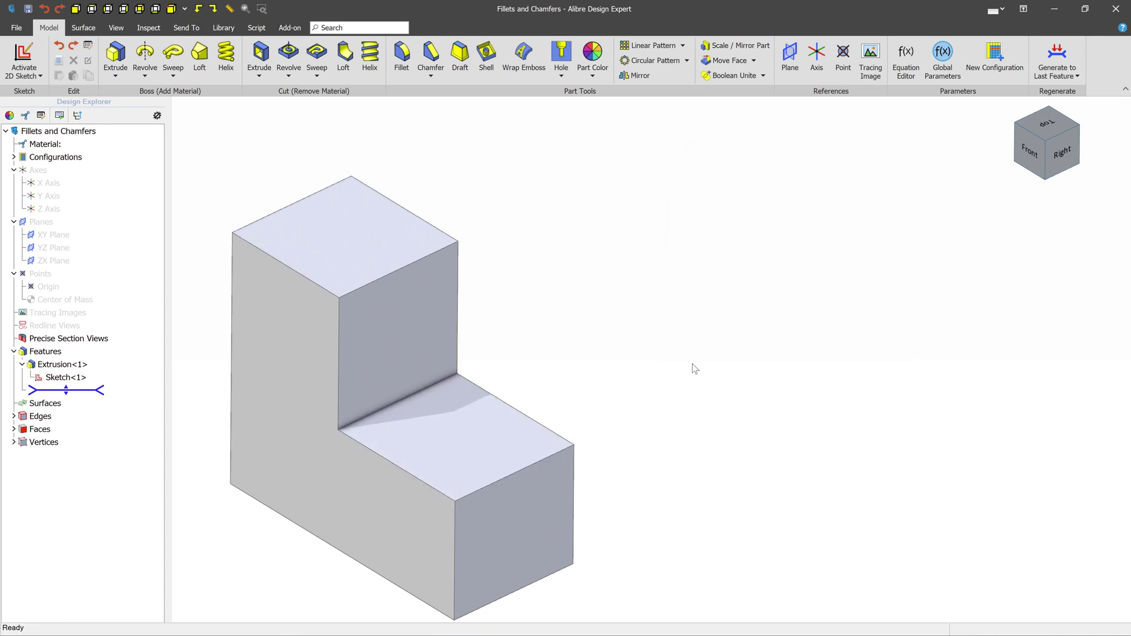
# Select the tall block's left, right and back top edges plus the lower step's front face for a .200" fillet.
pyautogui.click(402, 56)
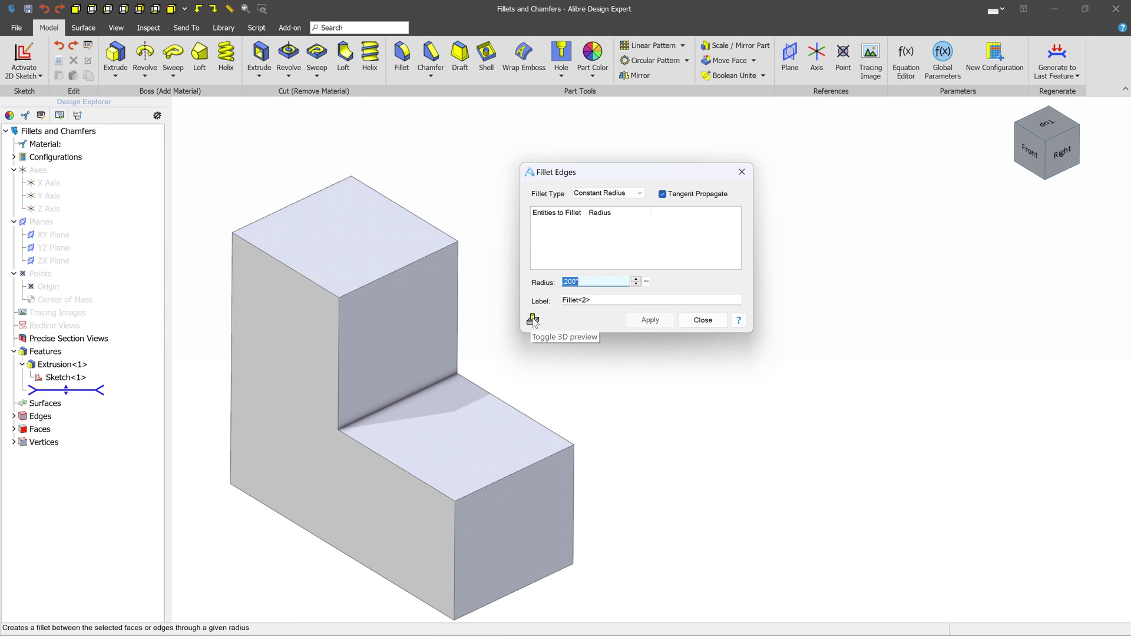
pyautogui.click(292, 268)
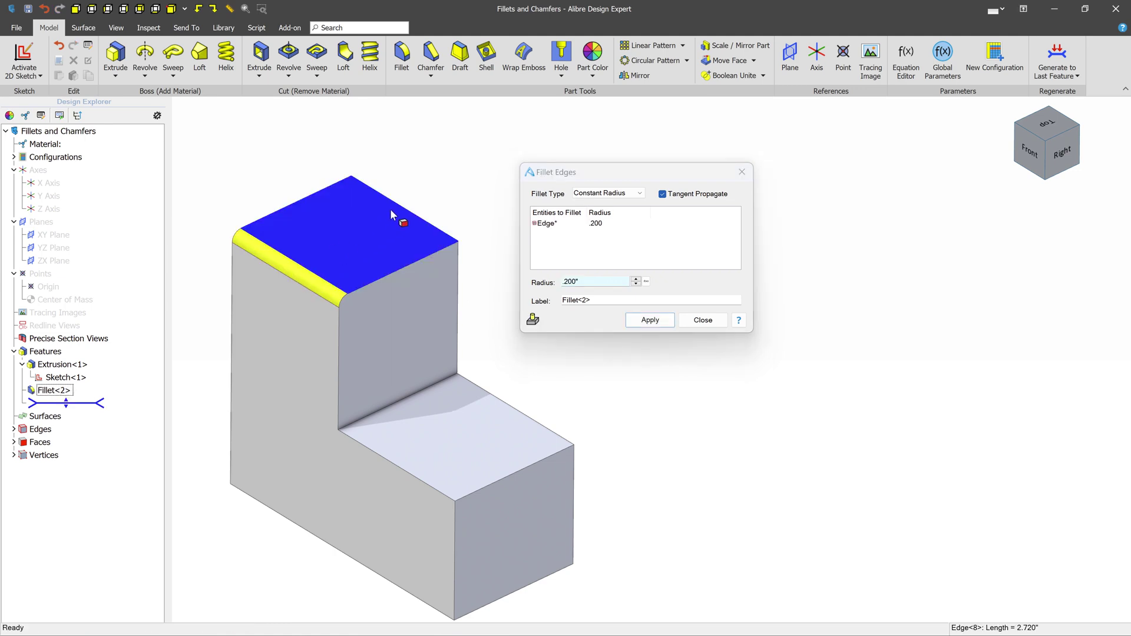
pyautogui.click(400, 210)
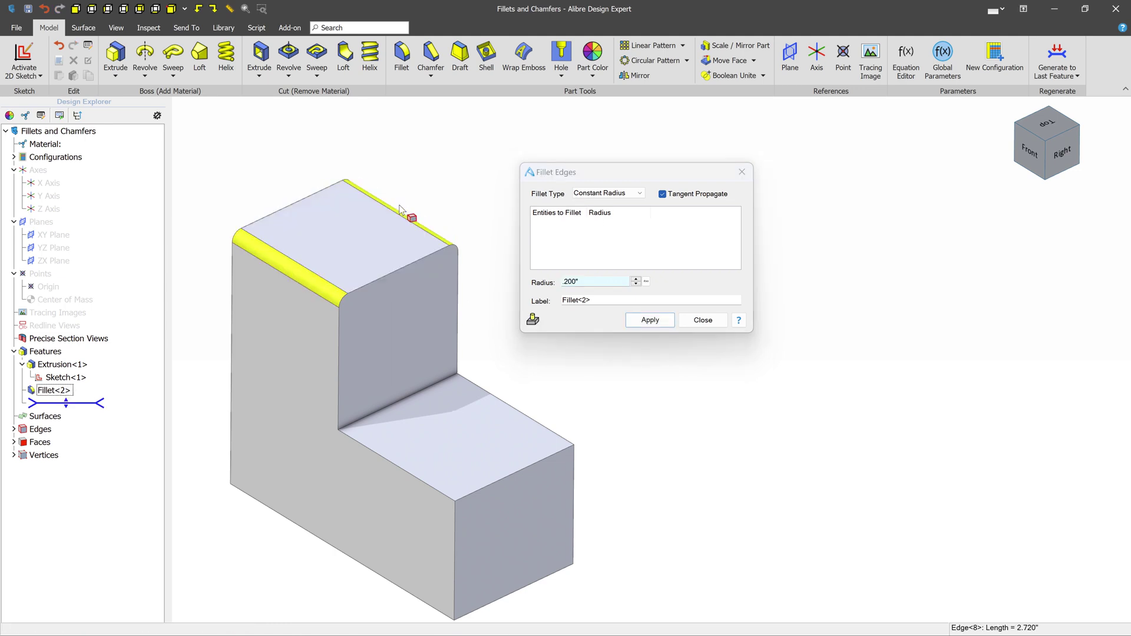
pyautogui.click(320, 196)
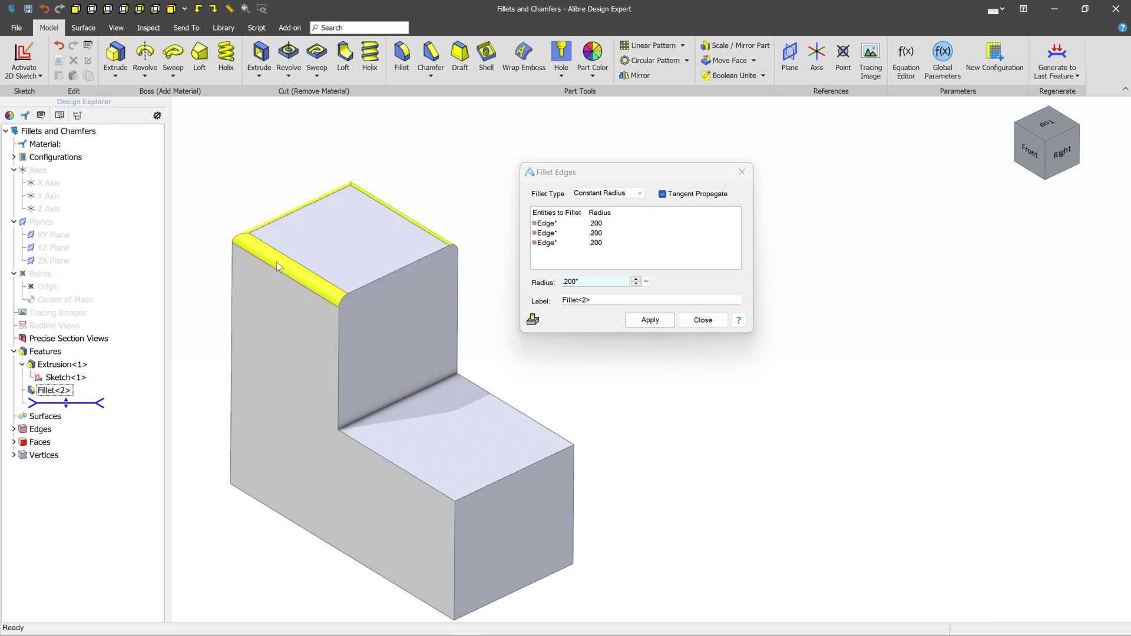
pyautogui.click(512, 505)
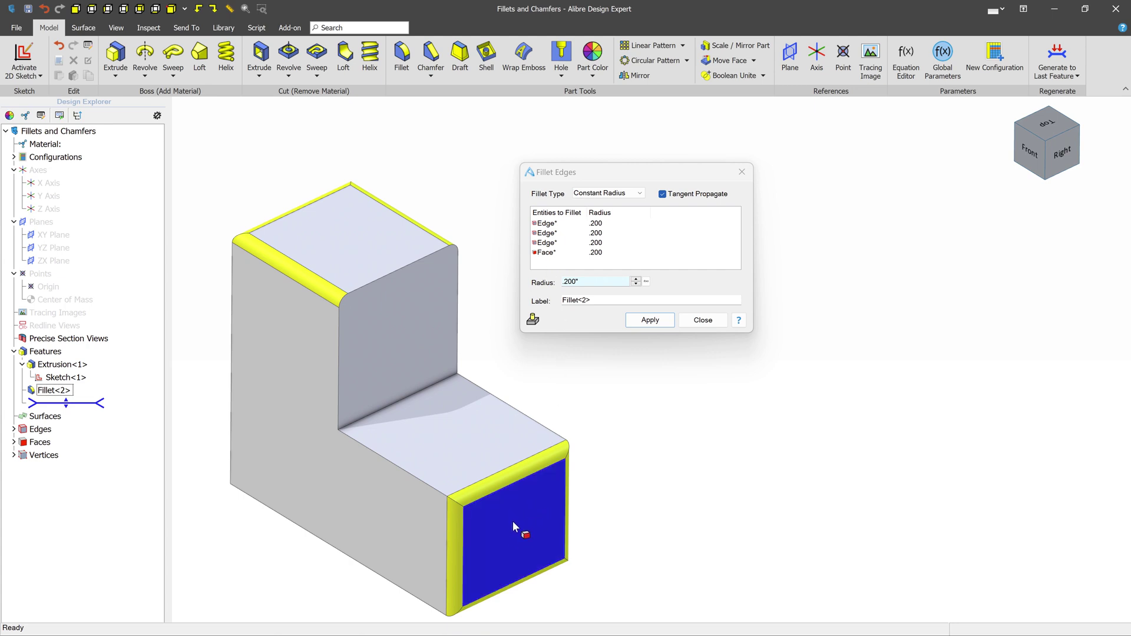
# Deselect the lower step's front face from Fillet<2>, keeping only the three top edges.
pyautogui.rightClick(554, 252)
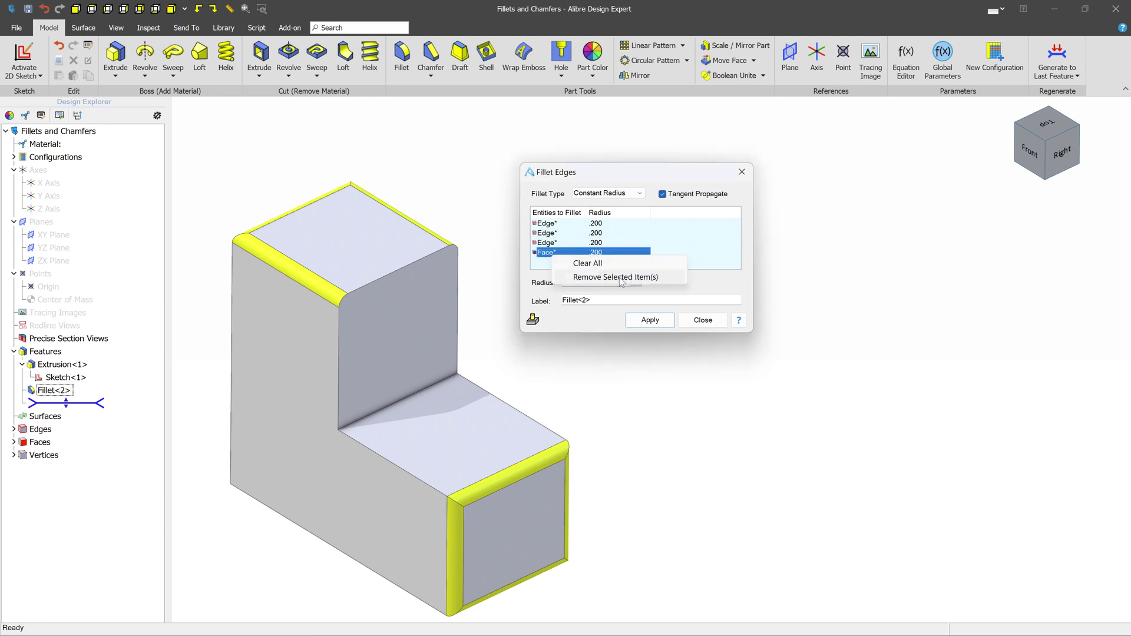
pyautogui.click(709, 283)
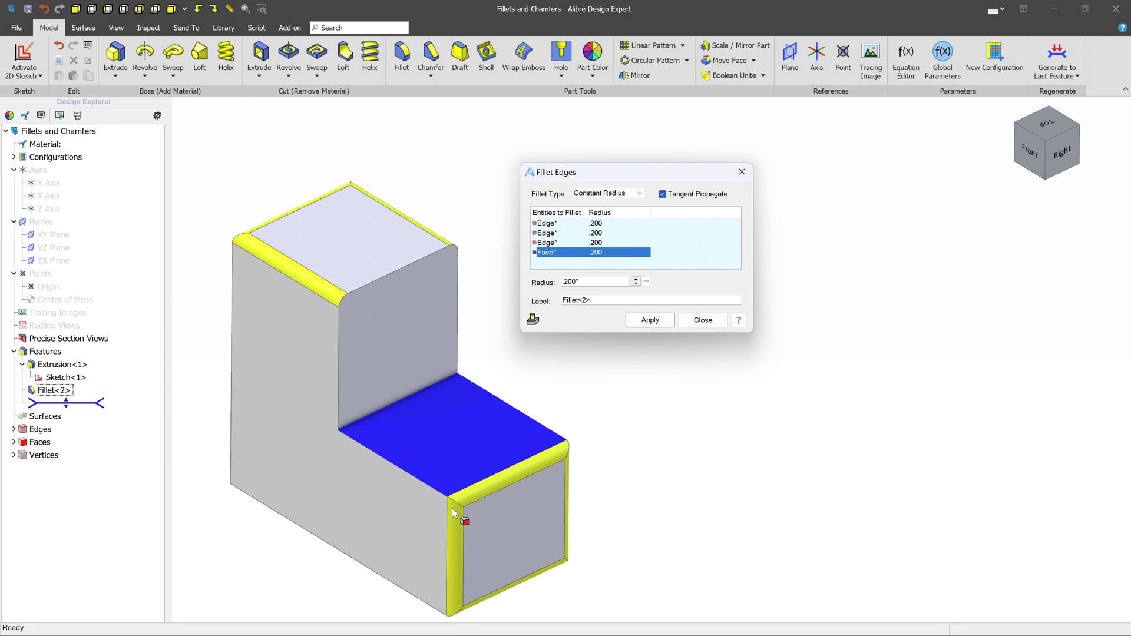
pyautogui.click(532, 320)
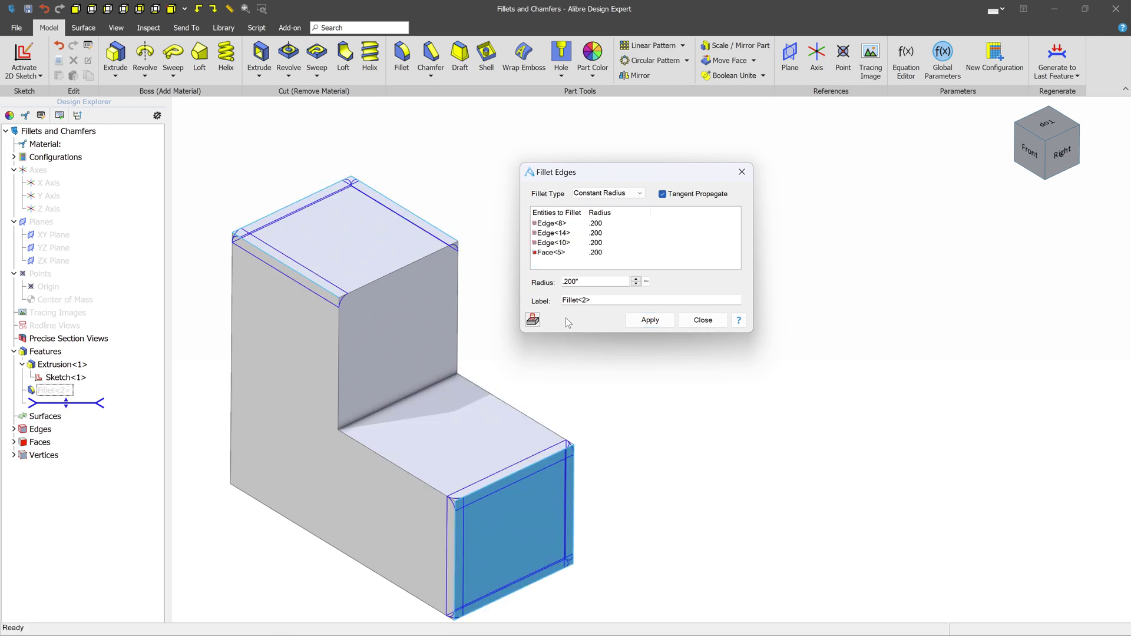
pyautogui.click(520, 530)
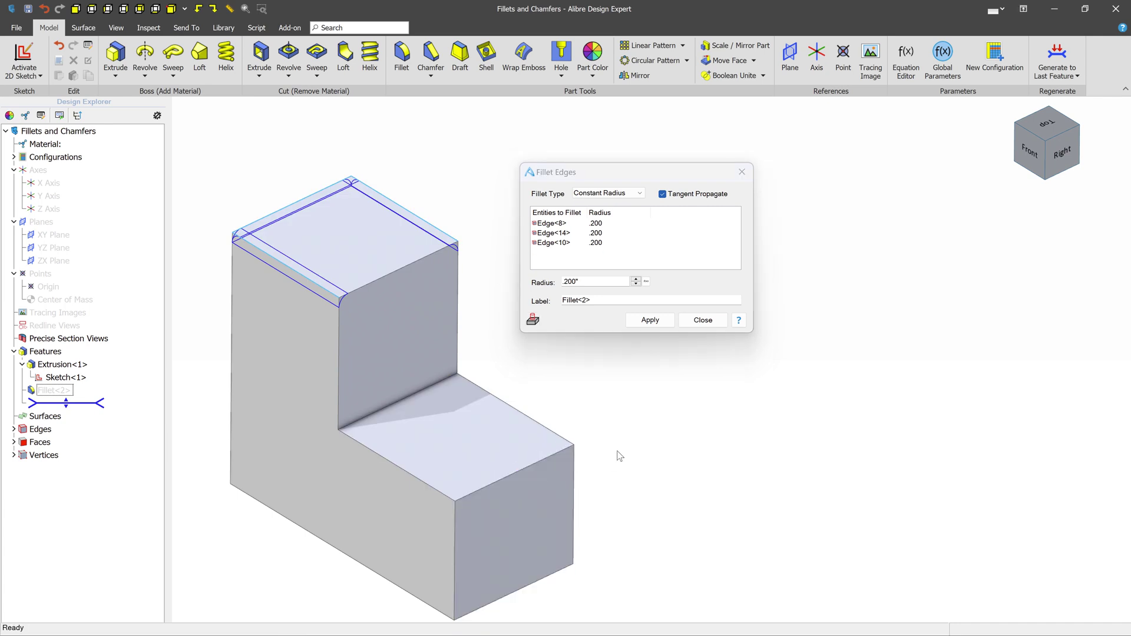
pyautogui.click(533, 320)
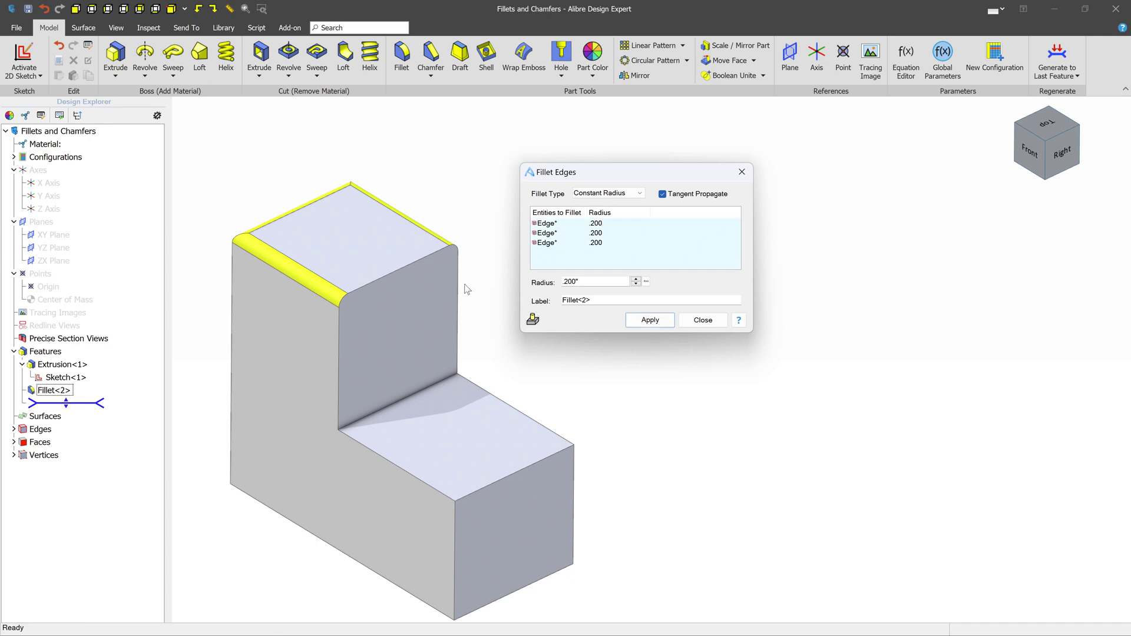
# Add the inner vertical edge and the lower step's inner top edge to the fillet.
pyautogui.click(339, 333)
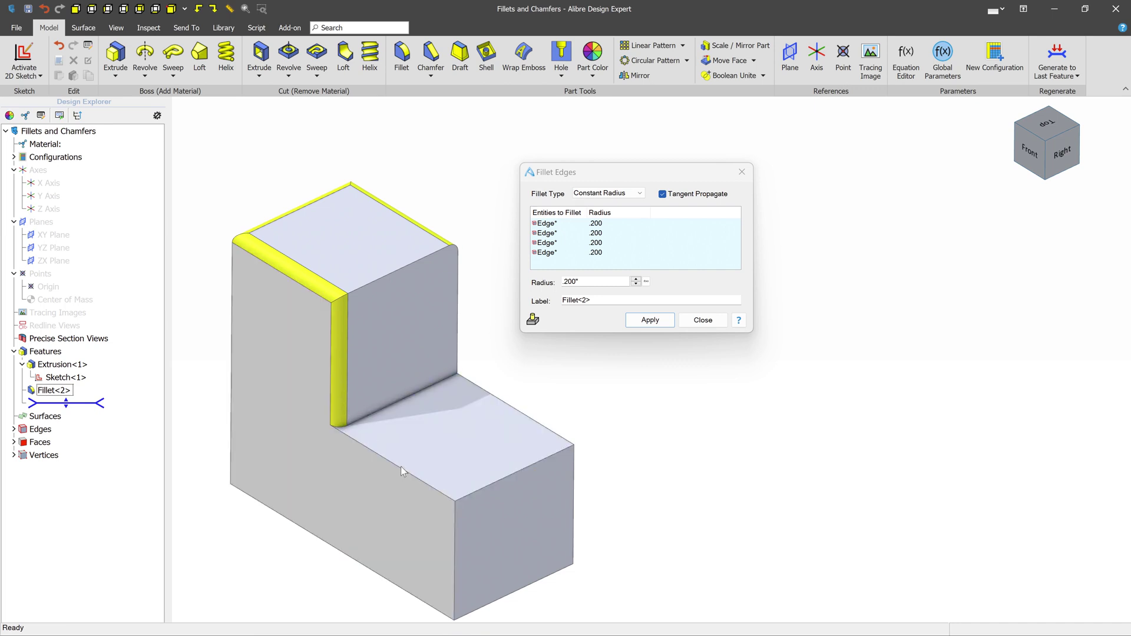
pyautogui.click(532, 319)
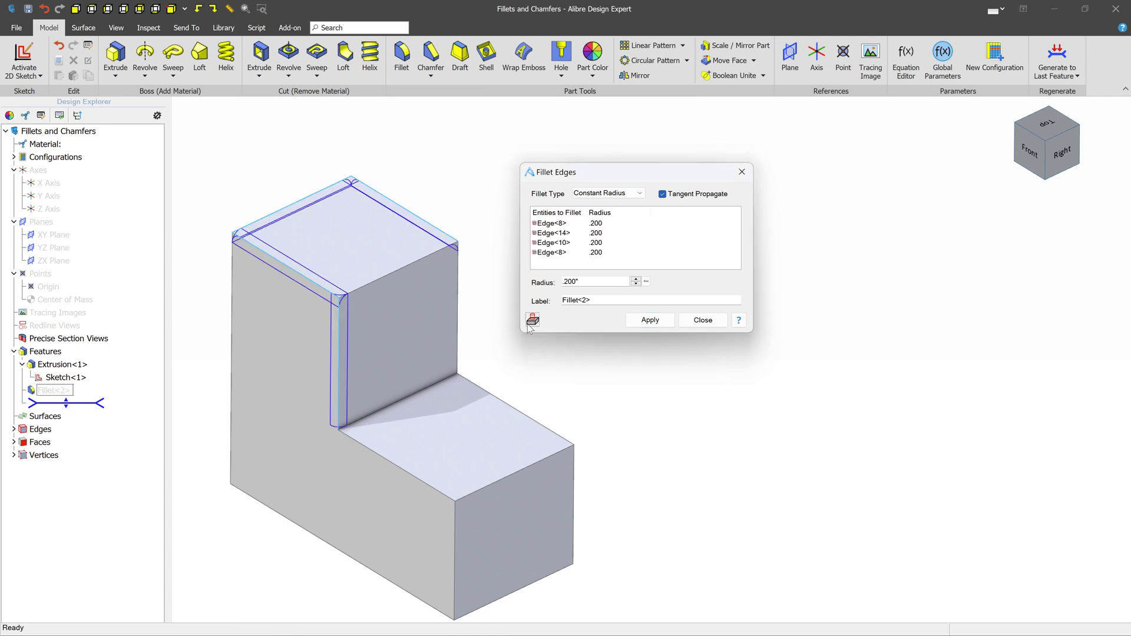
pyautogui.click(384, 458)
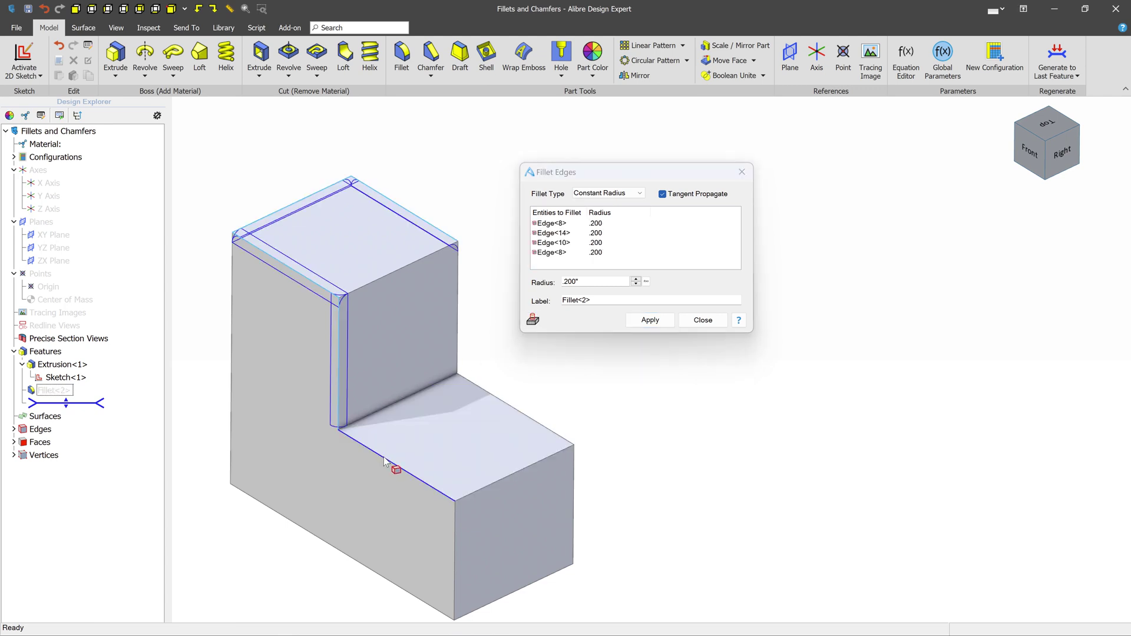
pyautogui.click(533, 319)
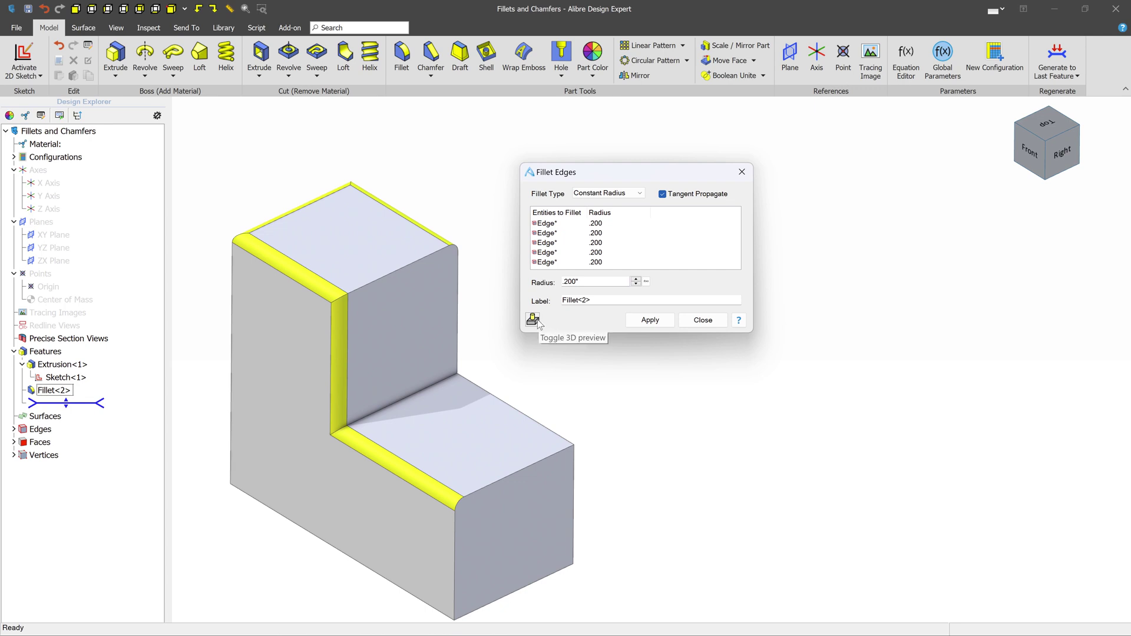
pyautogui.click(532, 320)
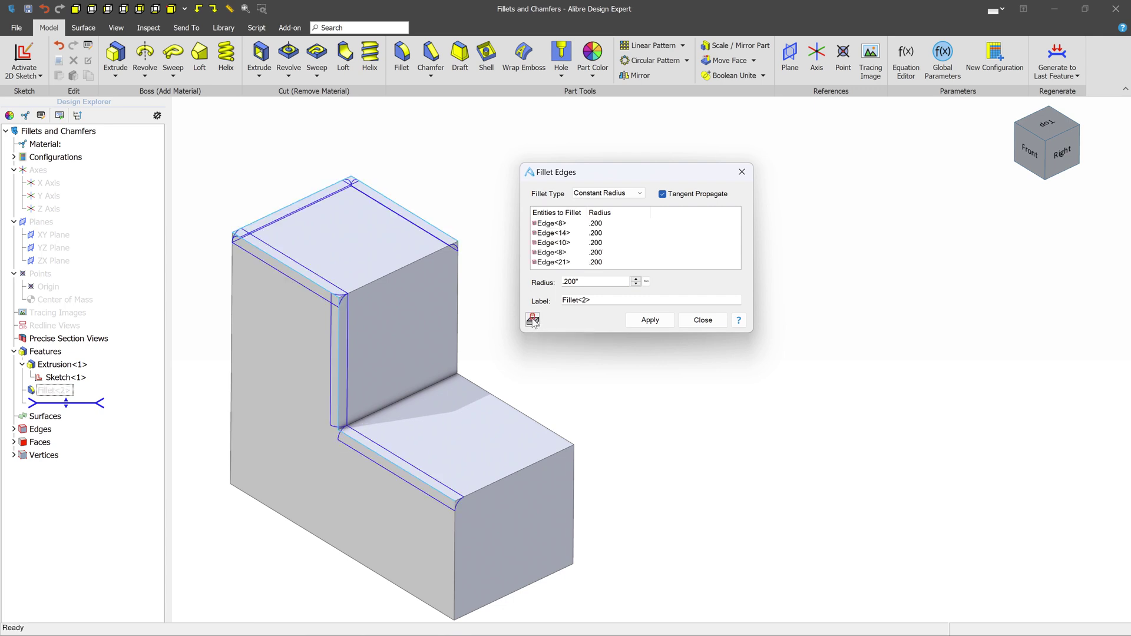
pyautogui.click(533, 320)
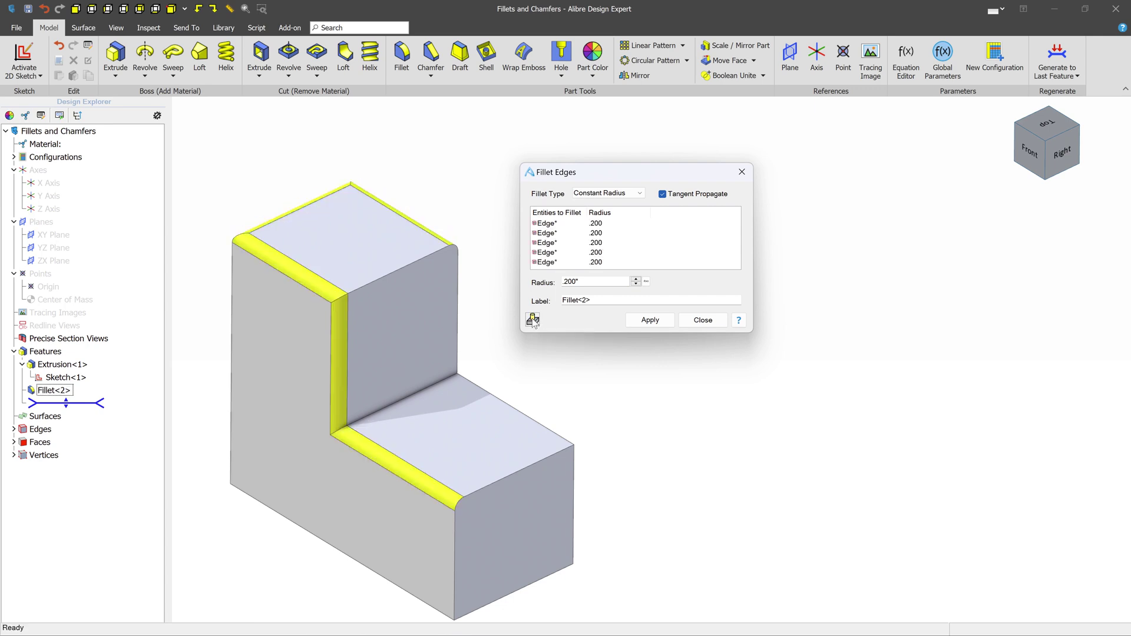
# Raise the fillet radius to .500" and apply it to the five edges.
pyautogui.click(636, 279)
pyautogui.click(636, 279)
pyautogui.click(636, 279)
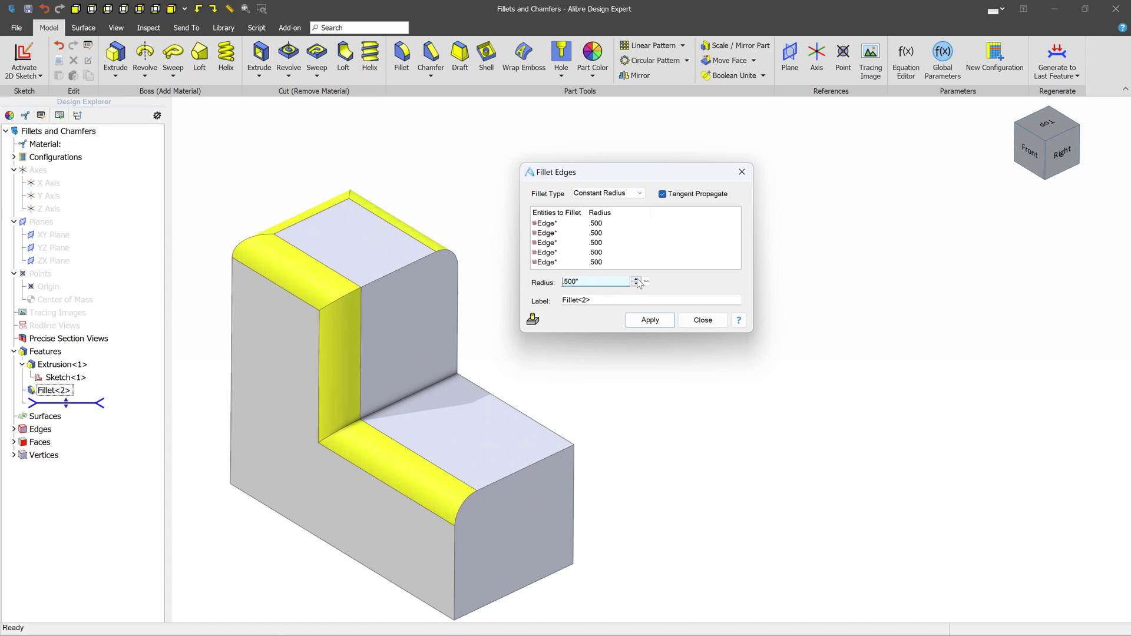
pyautogui.click(649, 320)
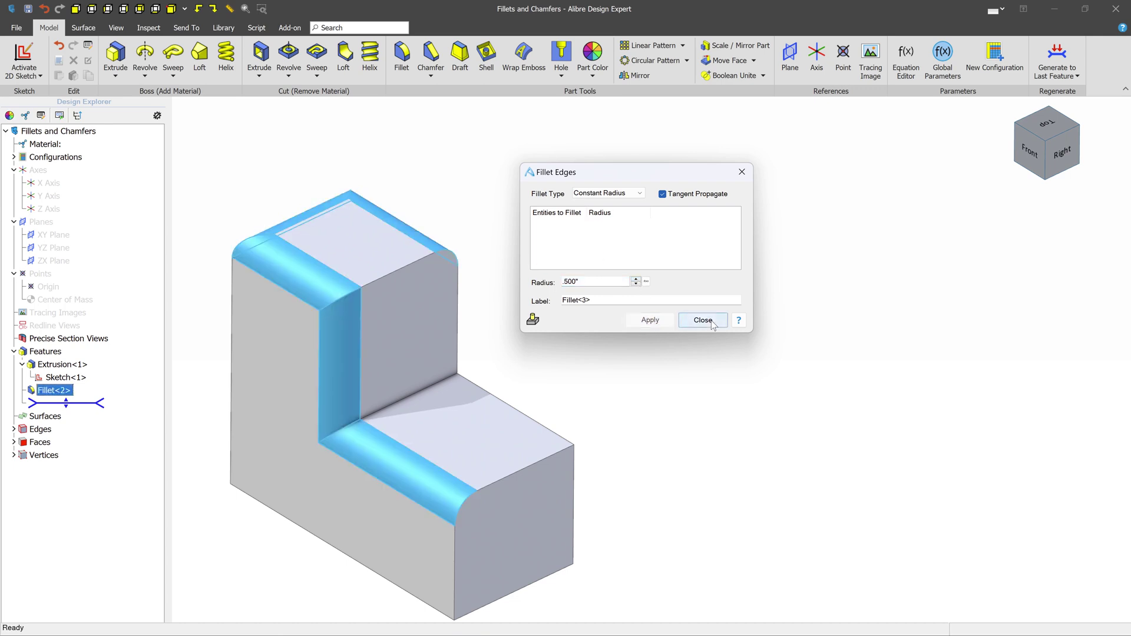
pyautogui.click(702, 319)
pyautogui.click(662, 327)
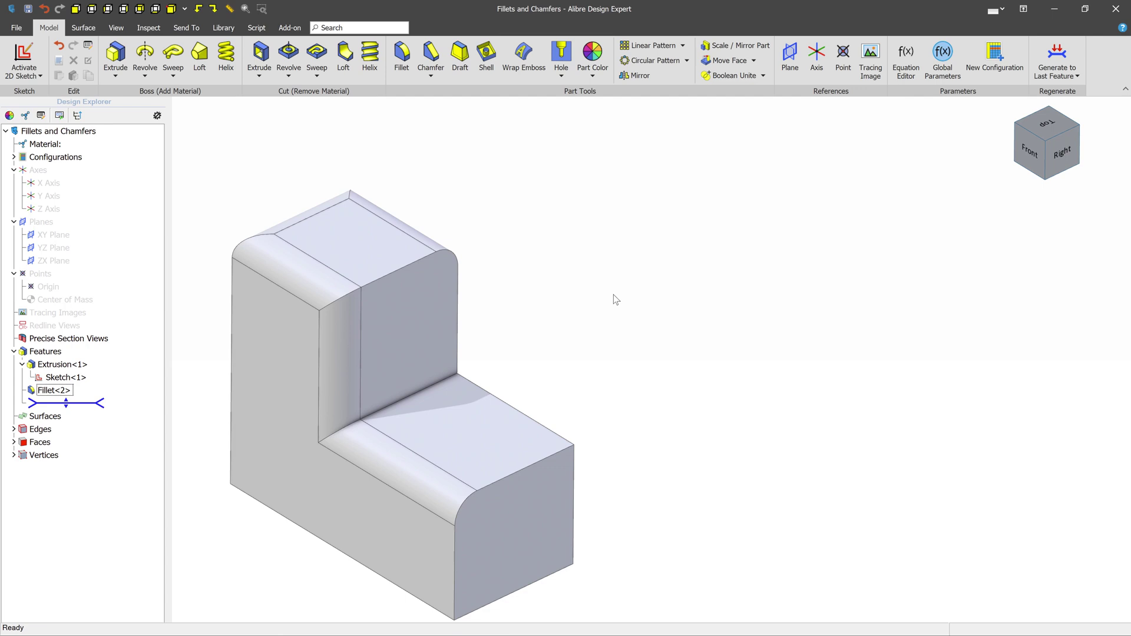
# Fillet the lower block's front top edge at .200" with Tangent Propagate on.
pyautogui.click(401, 56)
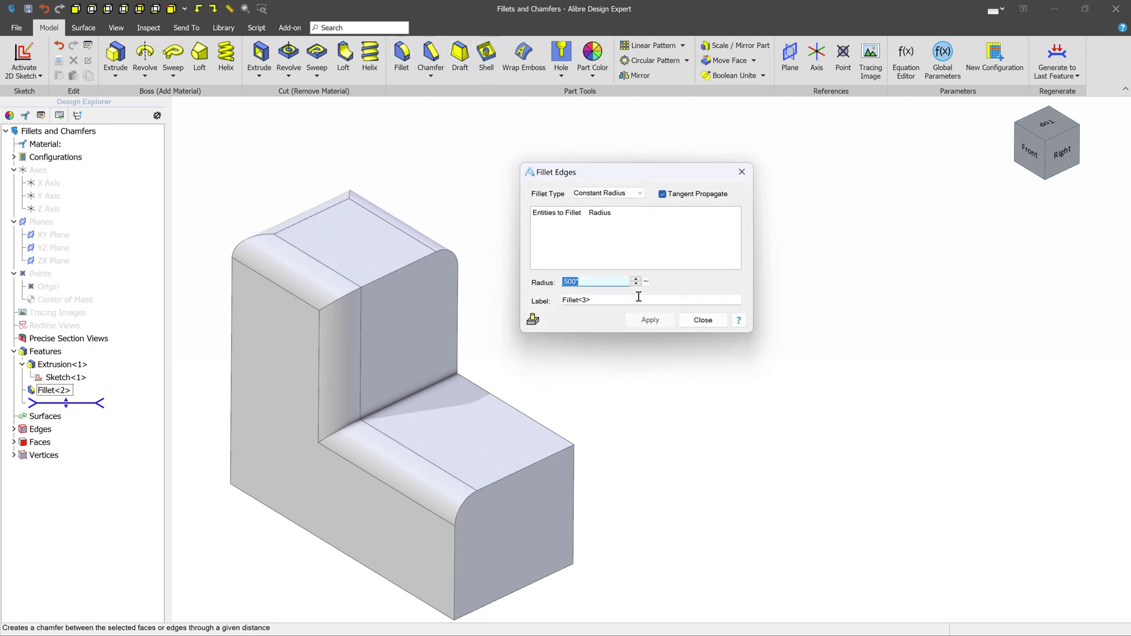
pyautogui.click(534, 320)
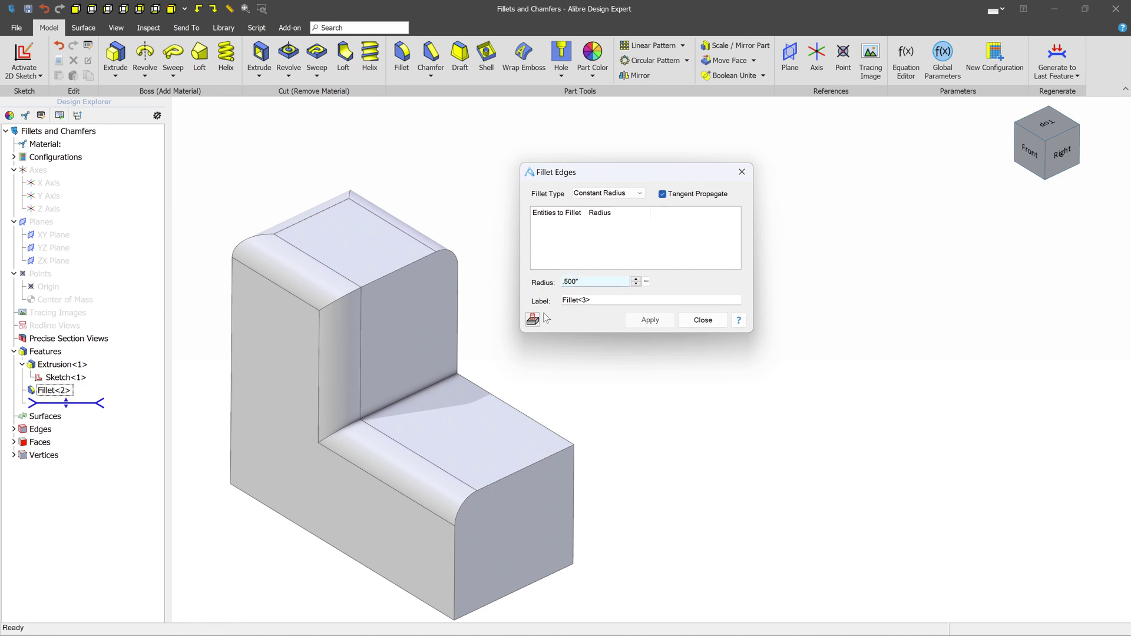
pyautogui.click(556, 457)
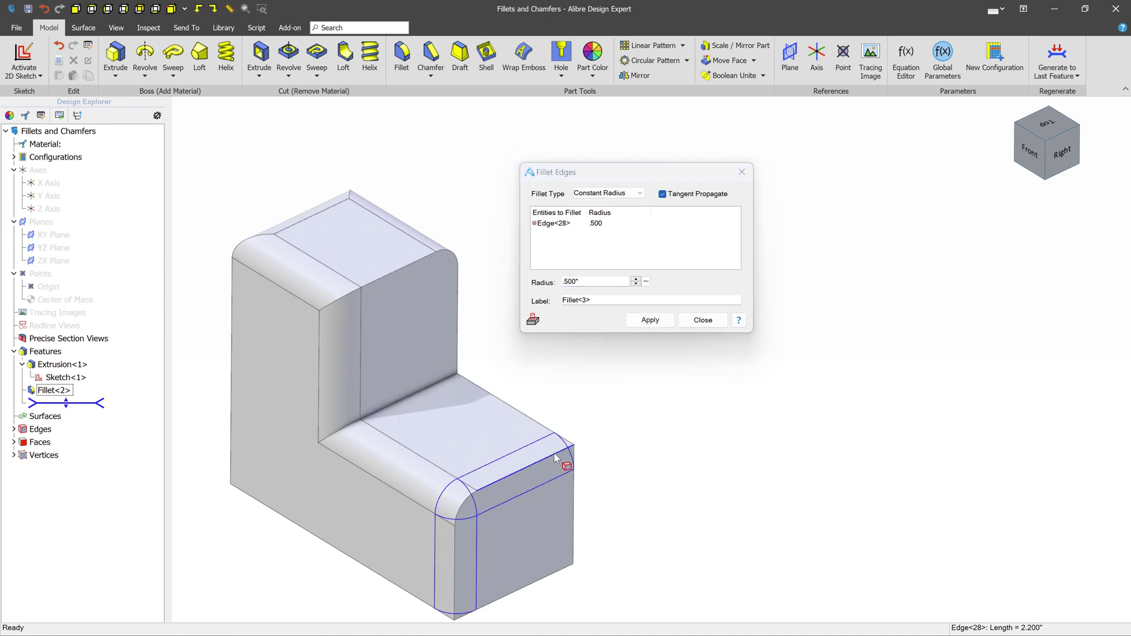
pyautogui.click(662, 194)
pyautogui.click(636, 284)
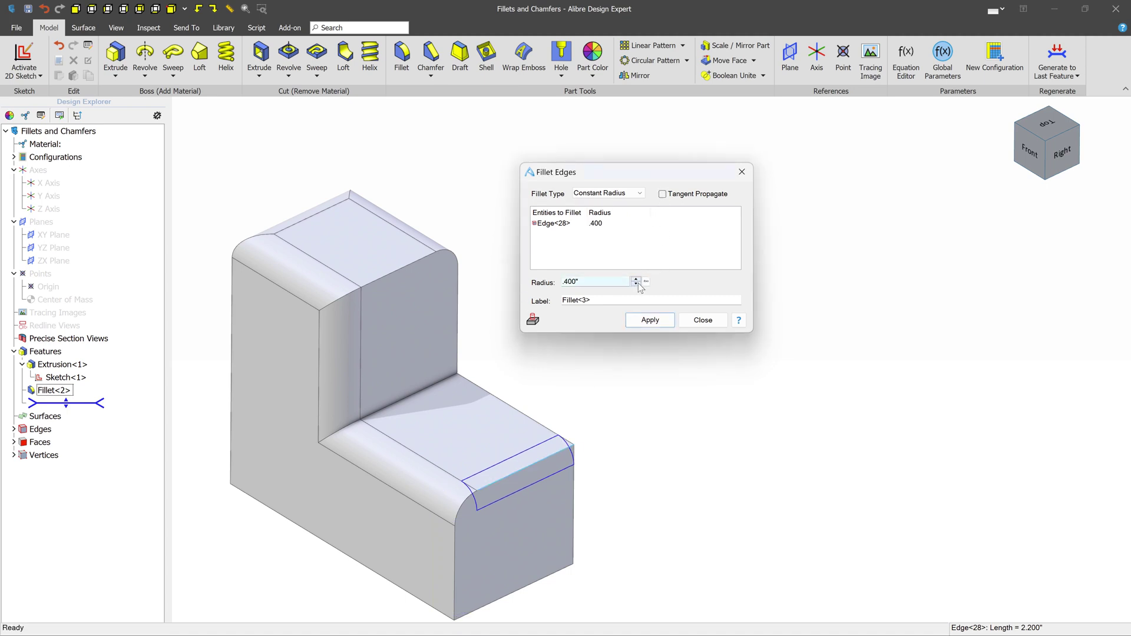
pyautogui.click(636, 284)
pyautogui.click(636, 284)
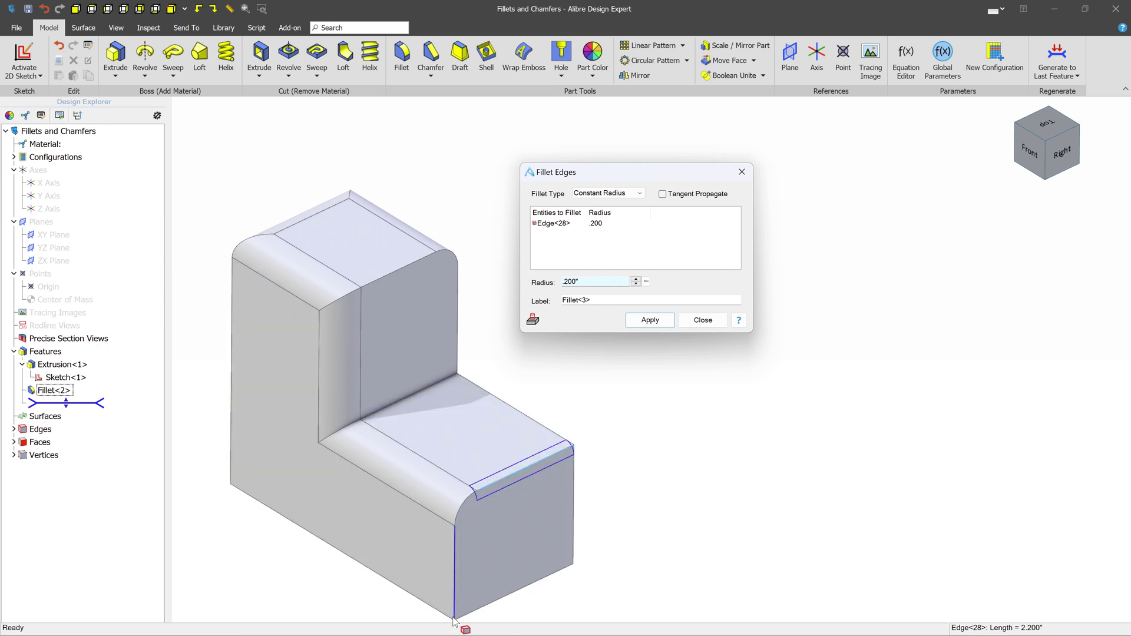
pyautogui.click(662, 194)
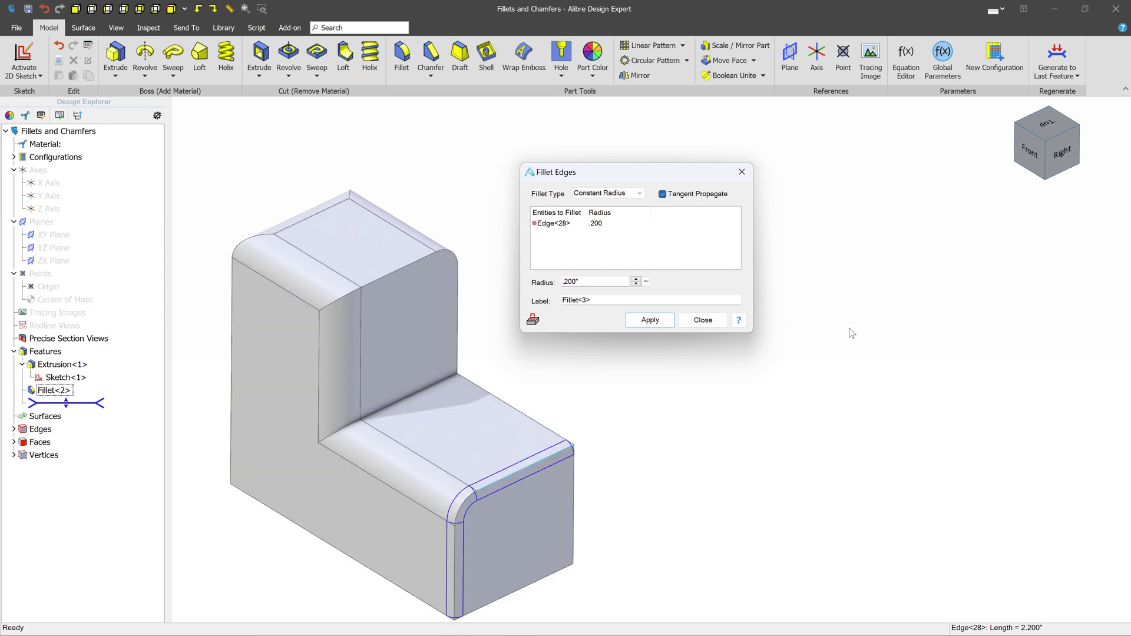
pyautogui.click(532, 320)
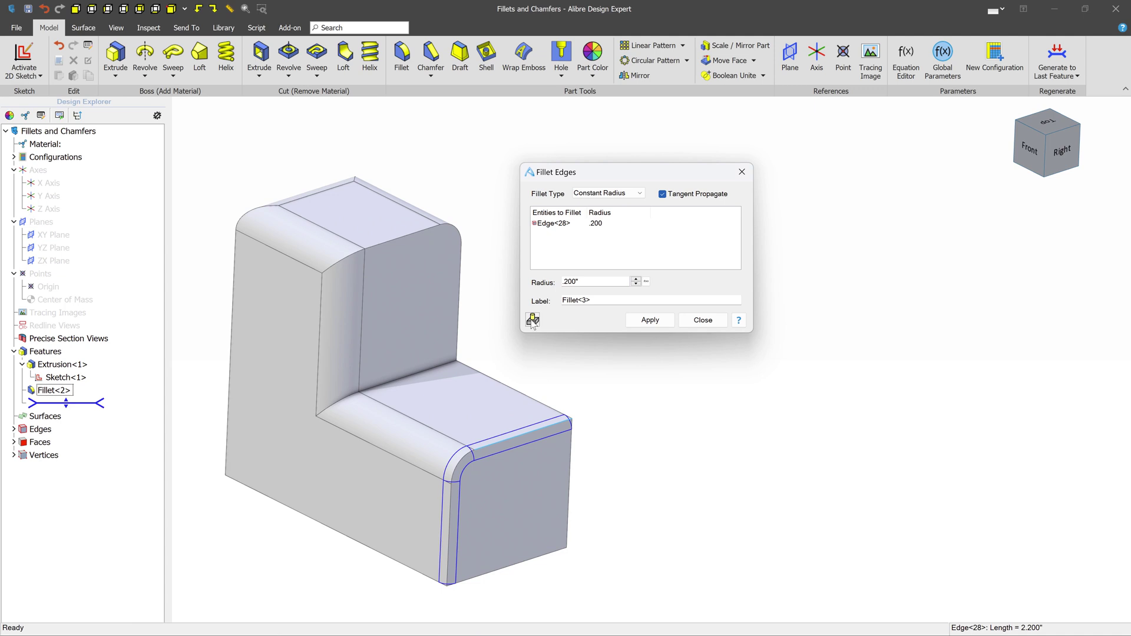
pyautogui.click(654, 321)
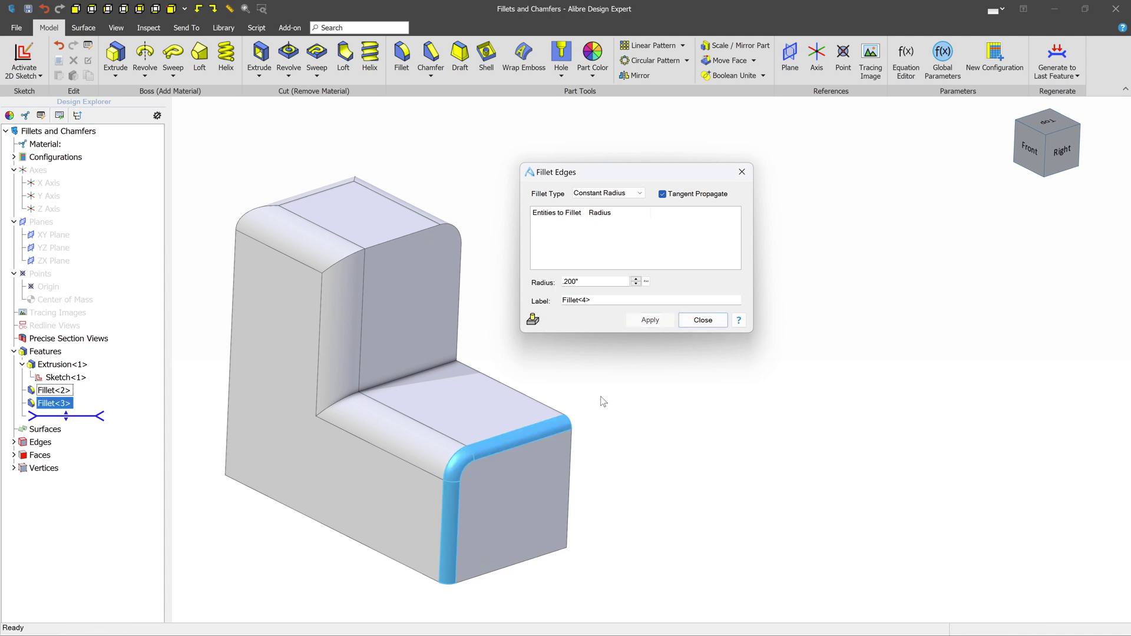
# Make a Variable Radius fillet on the upper block's top edge, end radius .2.
pyautogui.moveTo(601, 399); pyautogui.dragTo(399, 386, button='middle')
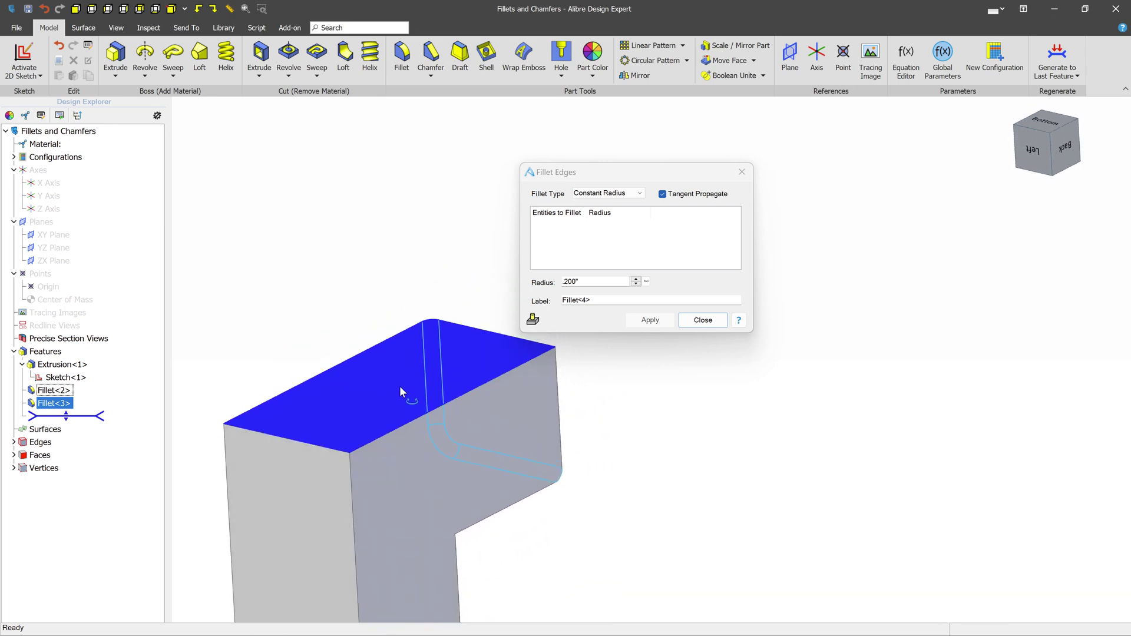
pyautogui.click(429, 412)
pyautogui.click(641, 194)
pyautogui.click(637, 194)
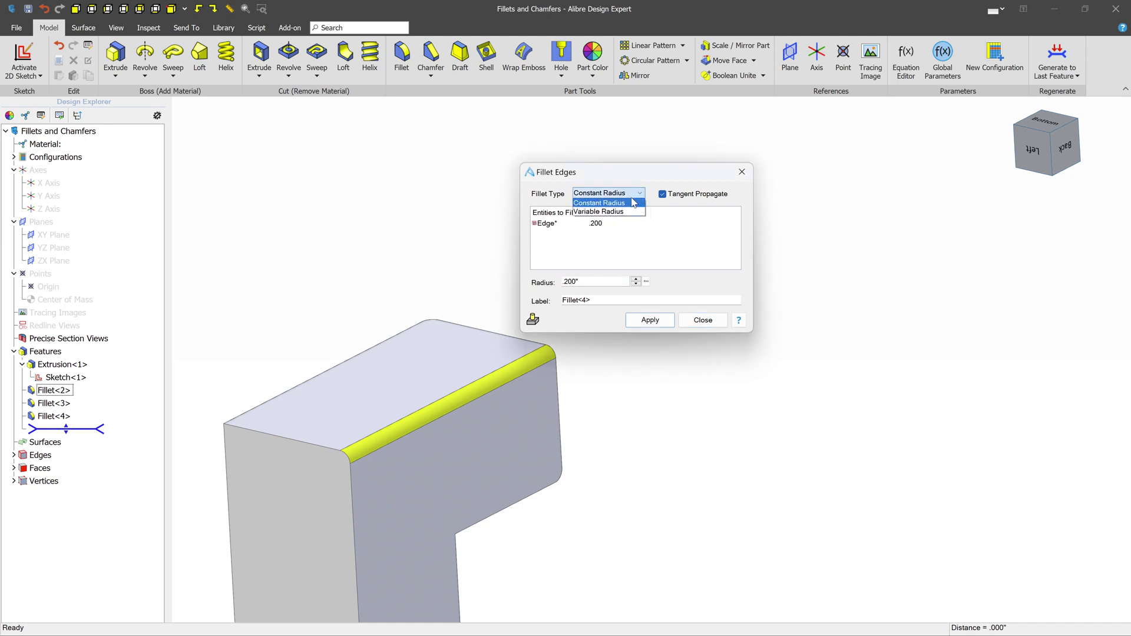
pyautogui.click(619, 212)
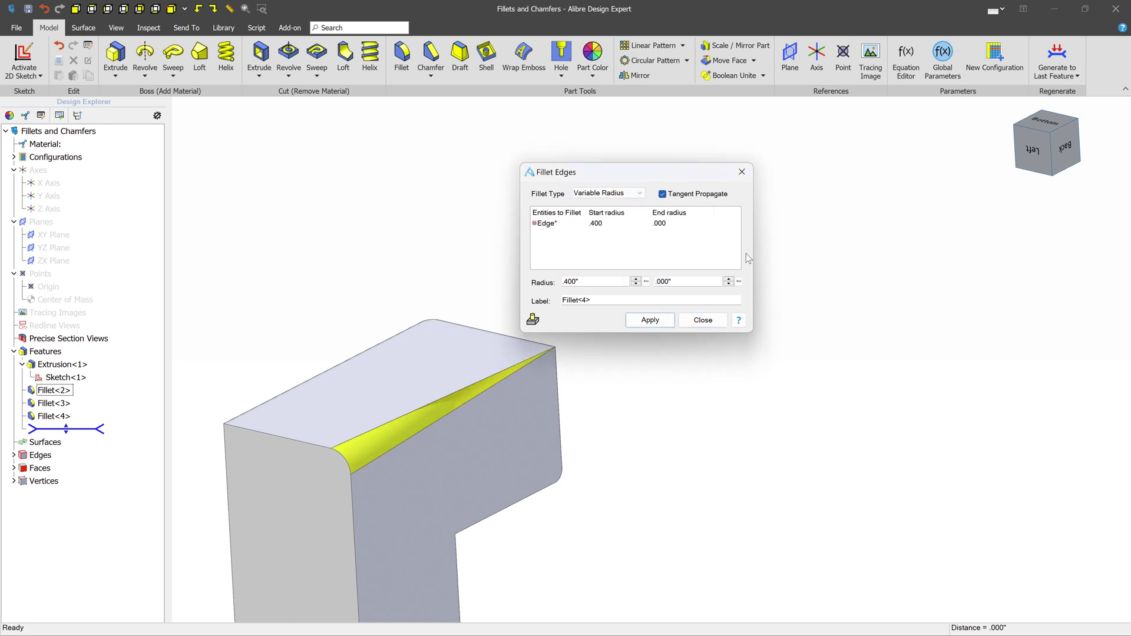
pyautogui.doubleClick(683, 281)
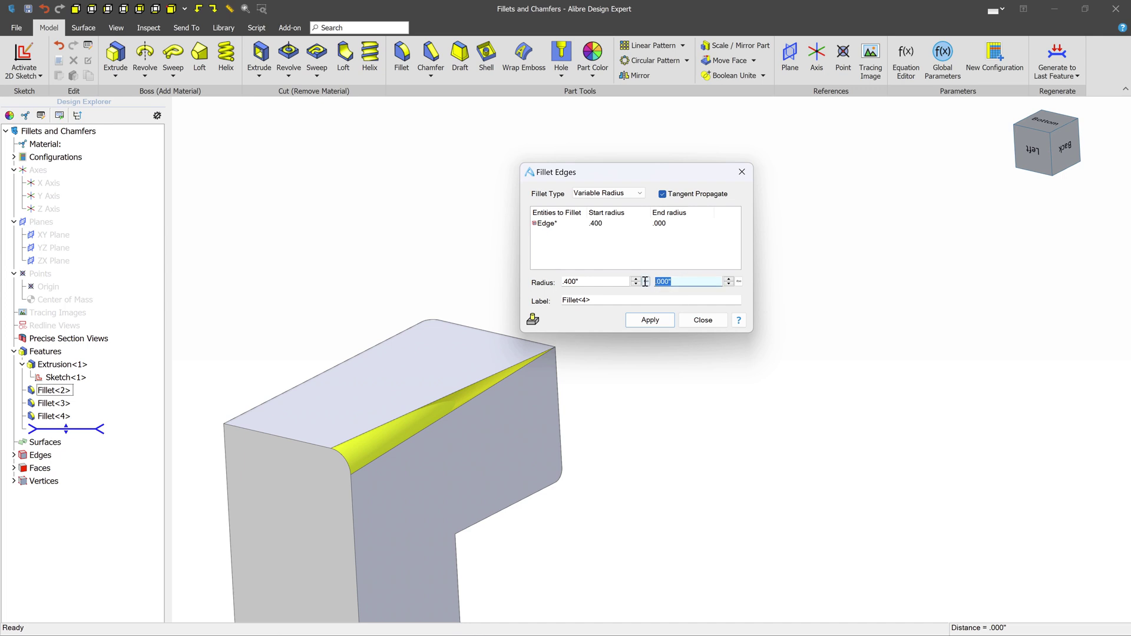
pyautogui.write('.2')
pyautogui.press('Tab')
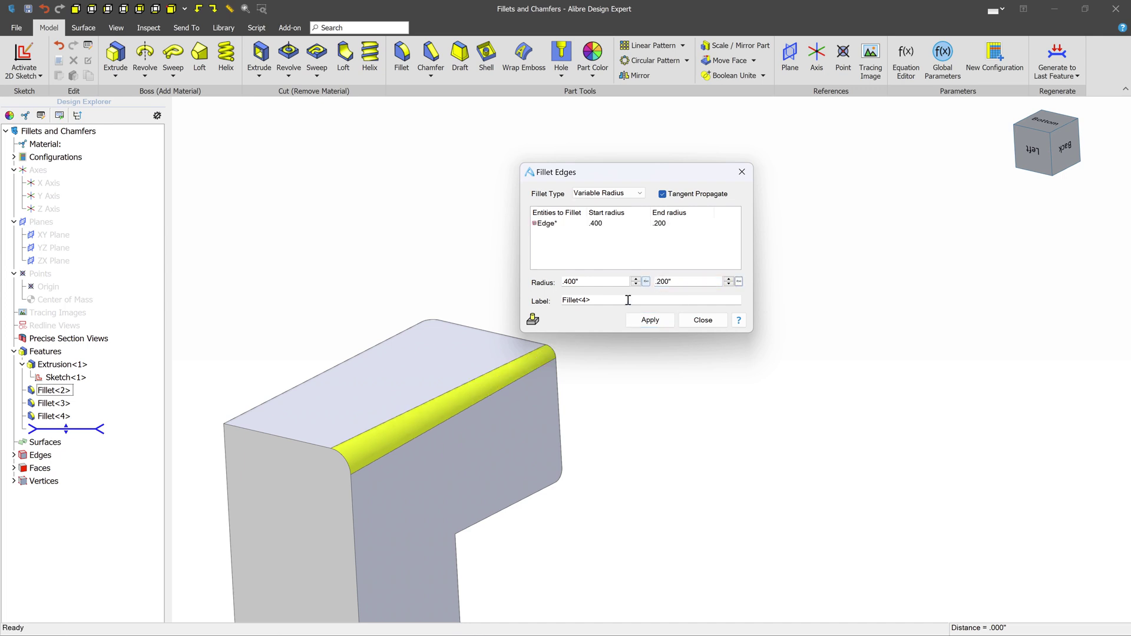
pyautogui.moveTo(451, 391); pyautogui.dragTo(258, 436, button='middle')
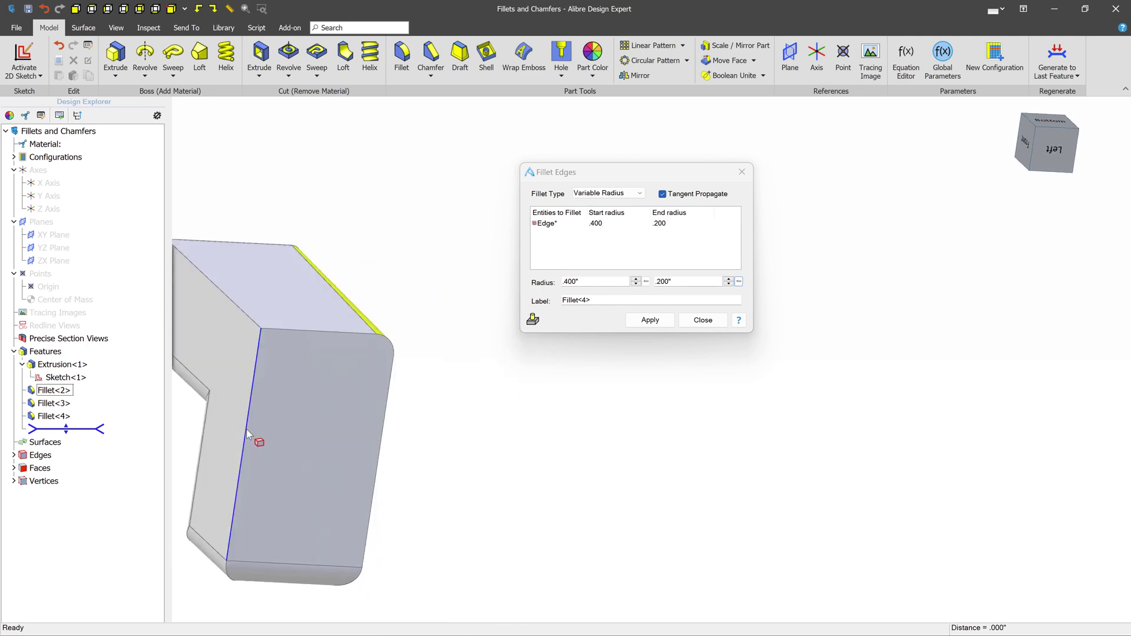
# Add the vertical side edge and raise the first edge's end radius to .500".
pyautogui.click(247, 431)
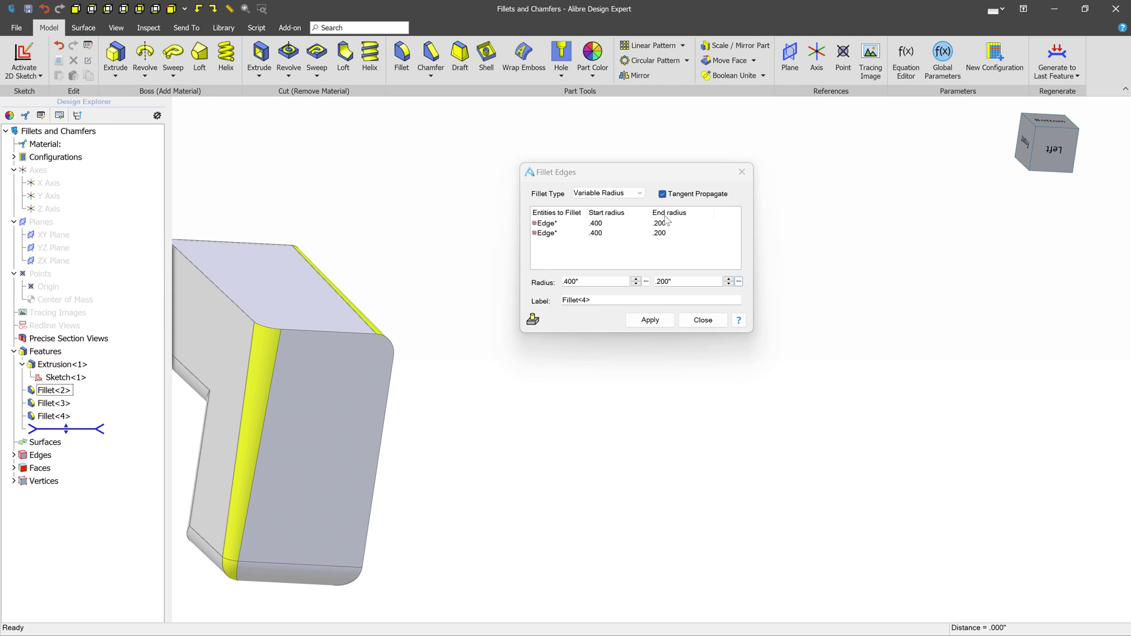
pyautogui.click(729, 280)
pyautogui.click(729, 279)
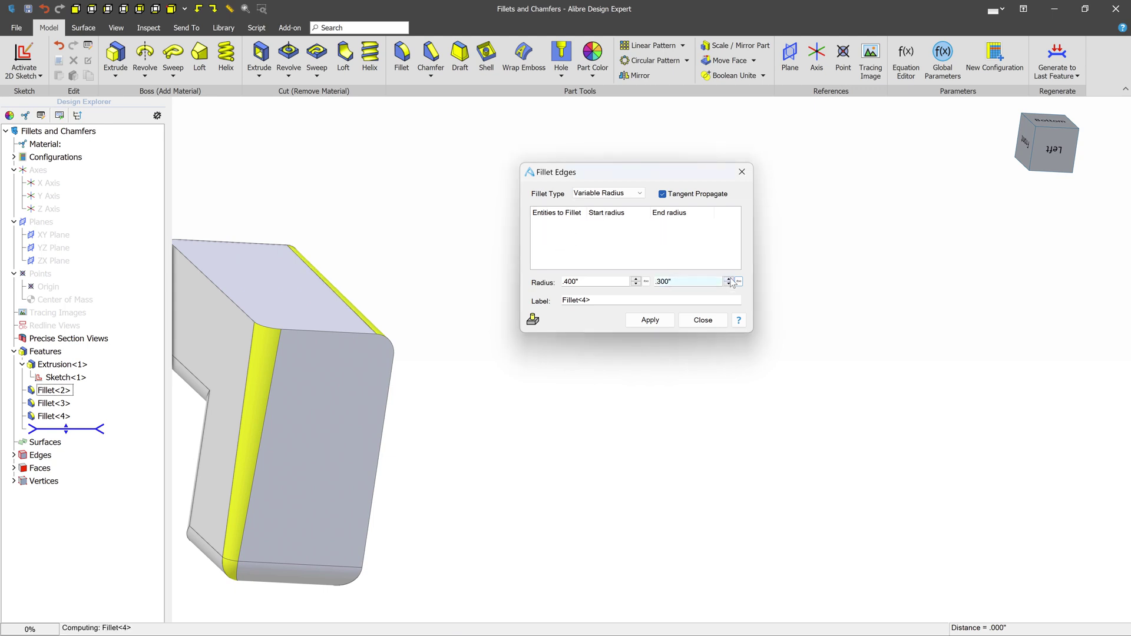
pyautogui.click(729, 280)
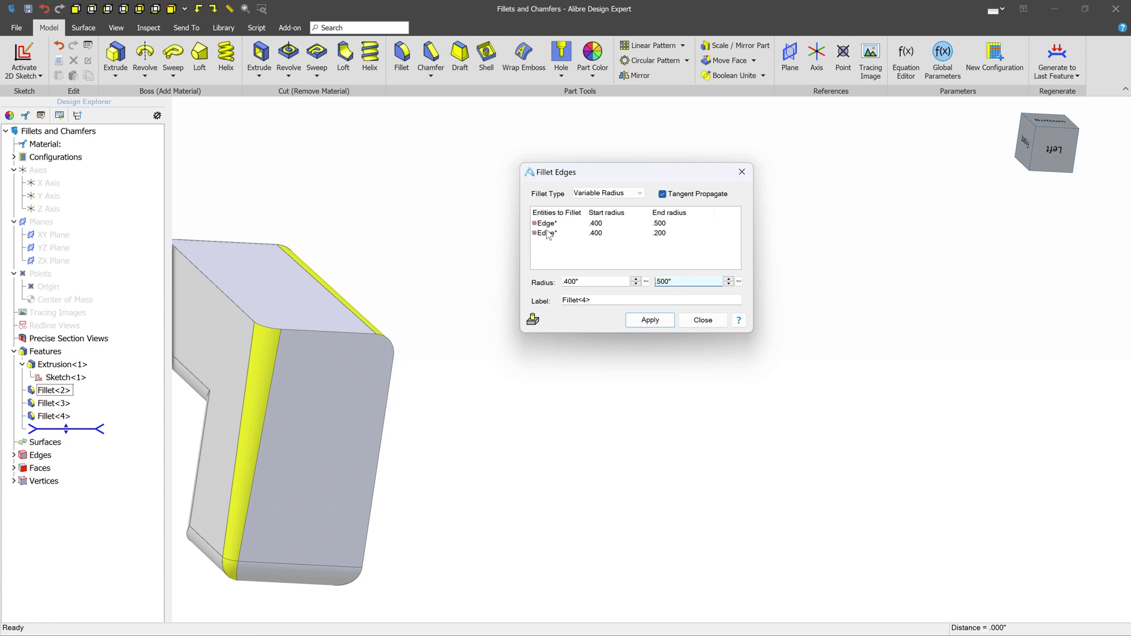
pyautogui.click(546, 225)
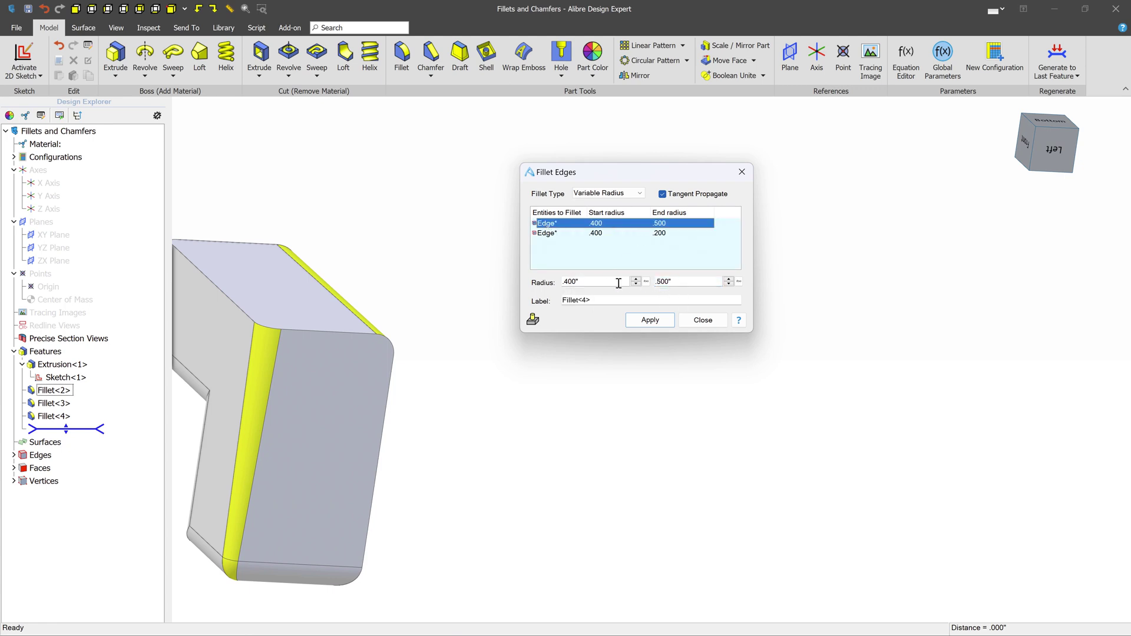
pyautogui.click(549, 234)
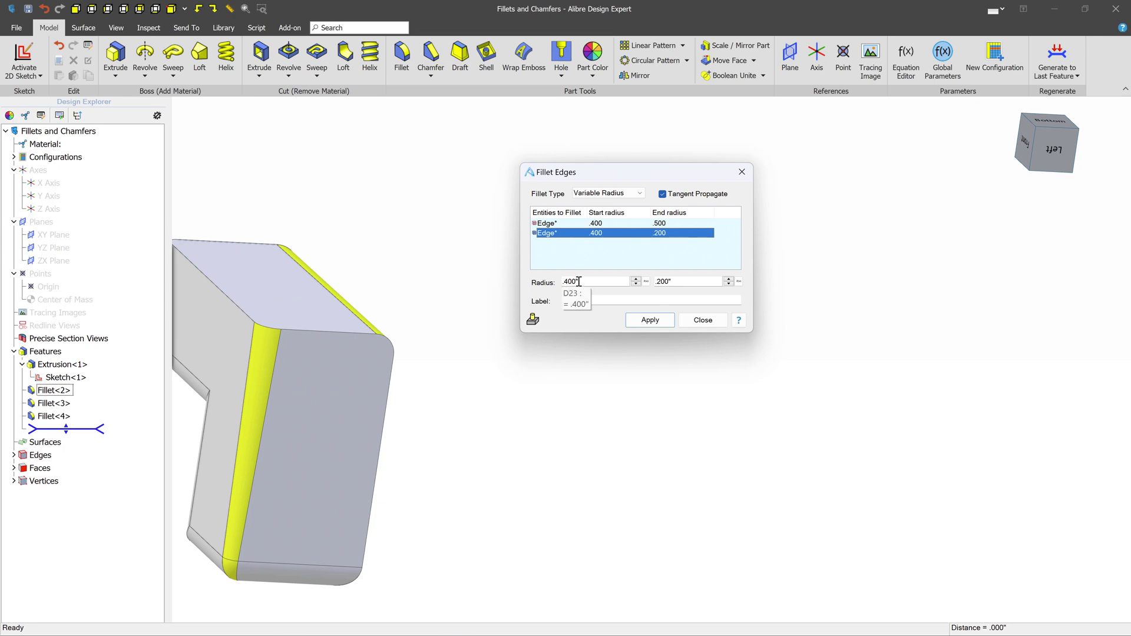
# Discard the variable-radius fillet and close the fillet settings.
pyautogui.click(641, 249)
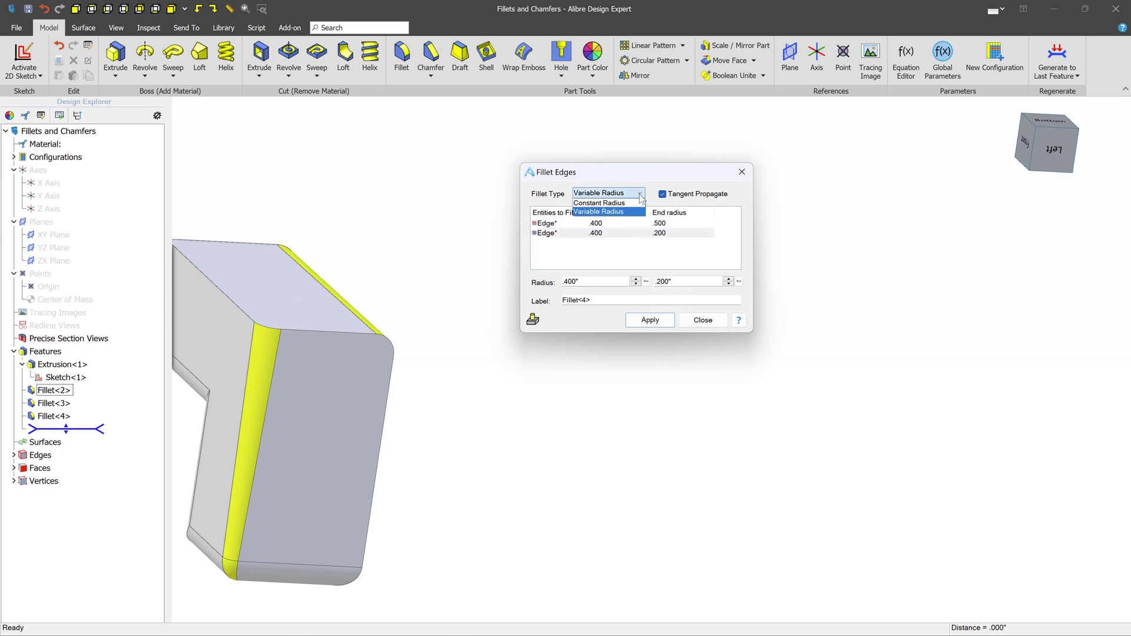
pyautogui.click(703, 319)
pyautogui.click(703, 319)
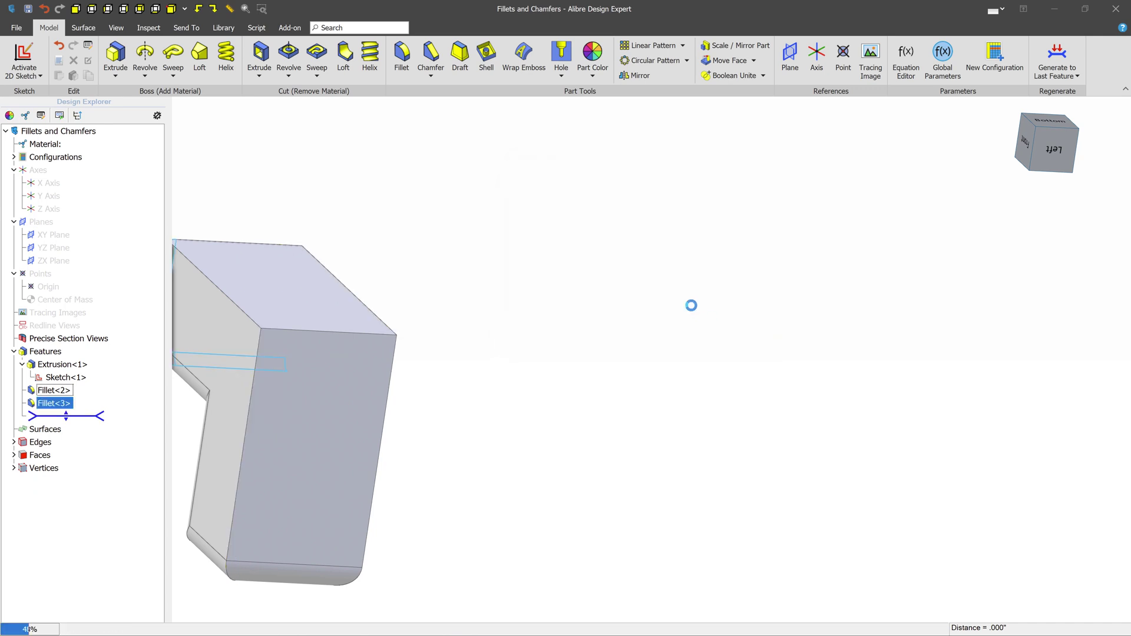
# Pick two top edges, the lower front face and the inner vertical edge for a 0.250" chamfer.
pyautogui.click(430, 55)
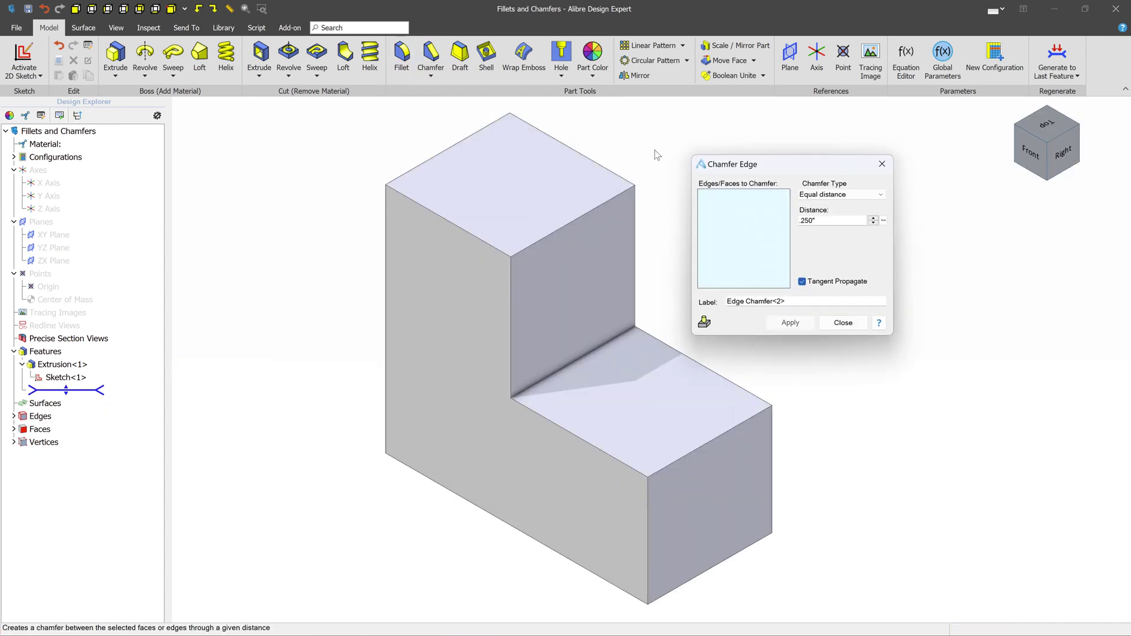
pyautogui.moveTo(656, 217); pyautogui.dragTo(566, 223, button='middle')
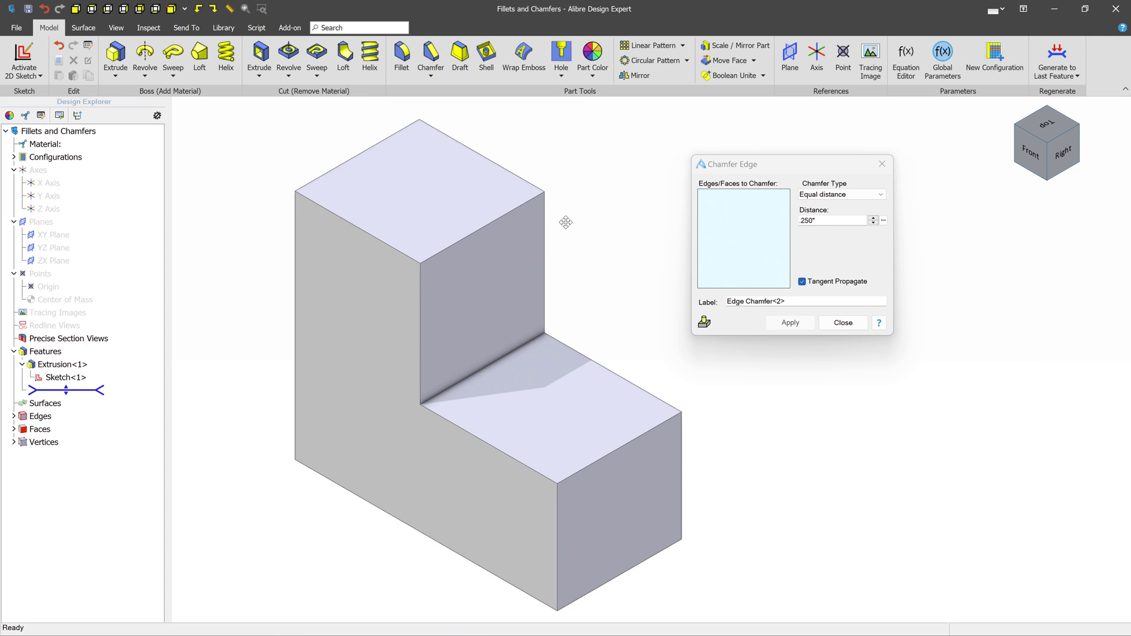
pyautogui.click(515, 177)
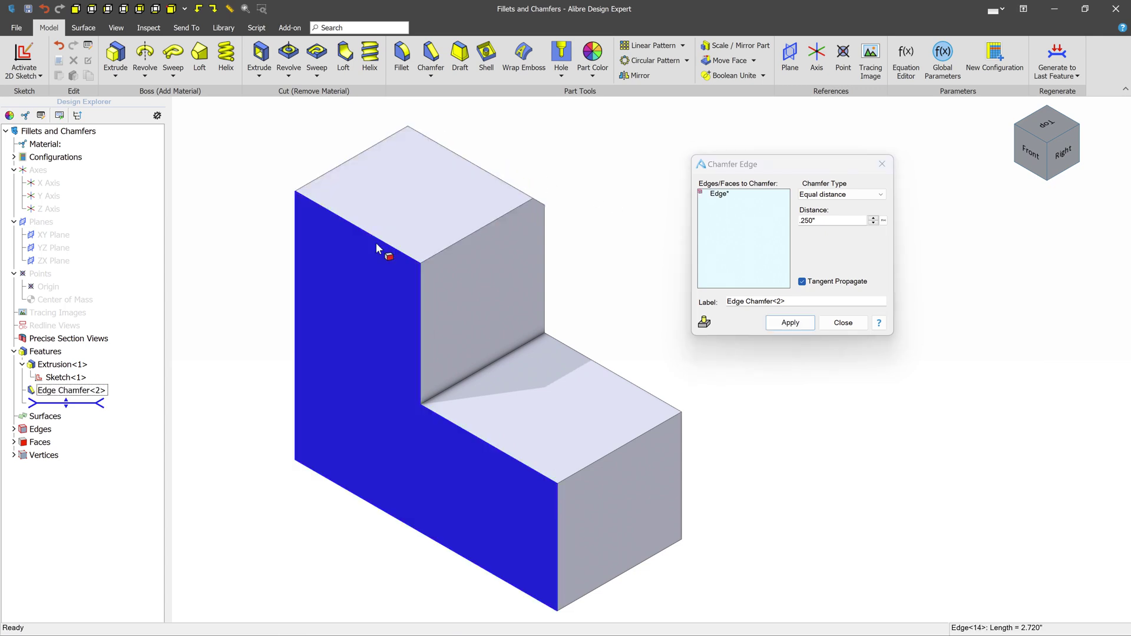
pyautogui.click(380, 242)
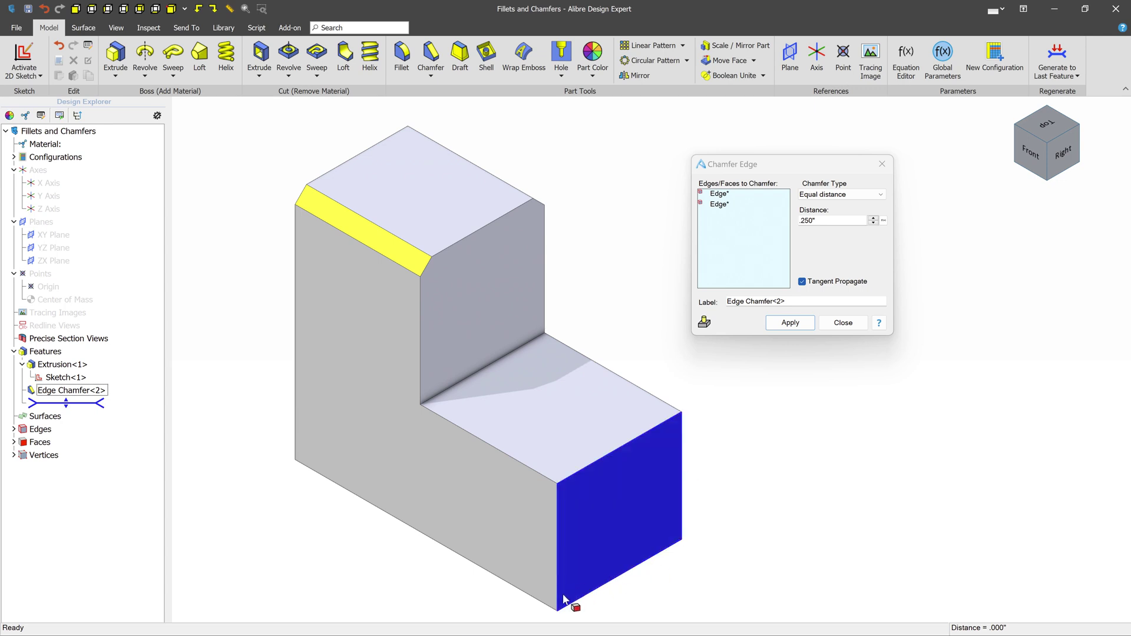
pyautogui.click(618, 504)
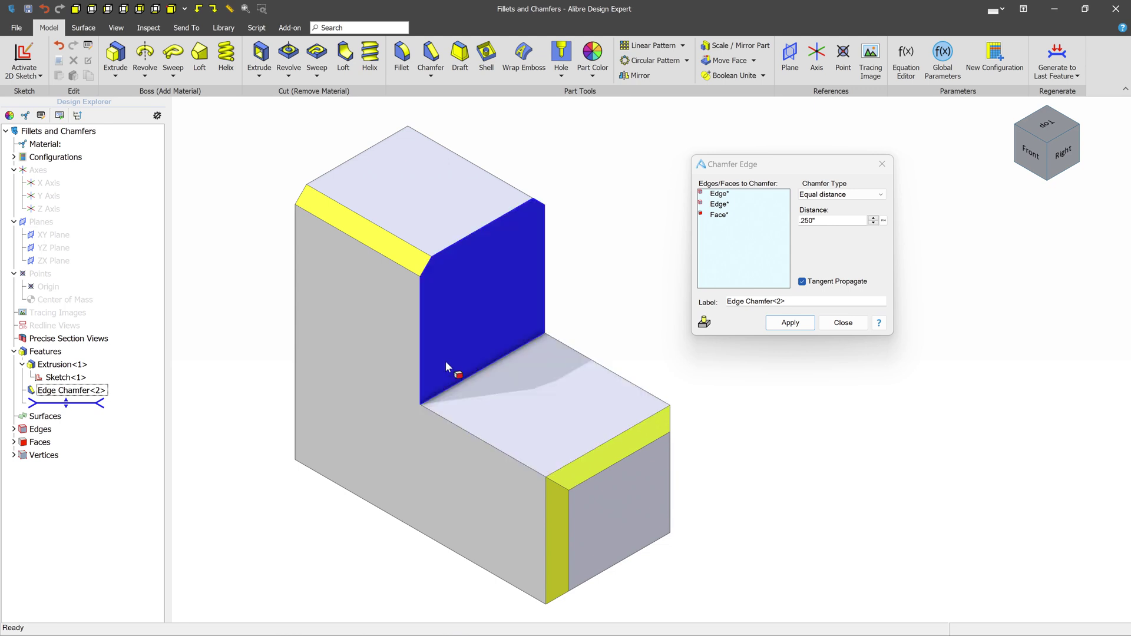
pyautogui.click(422, 347)
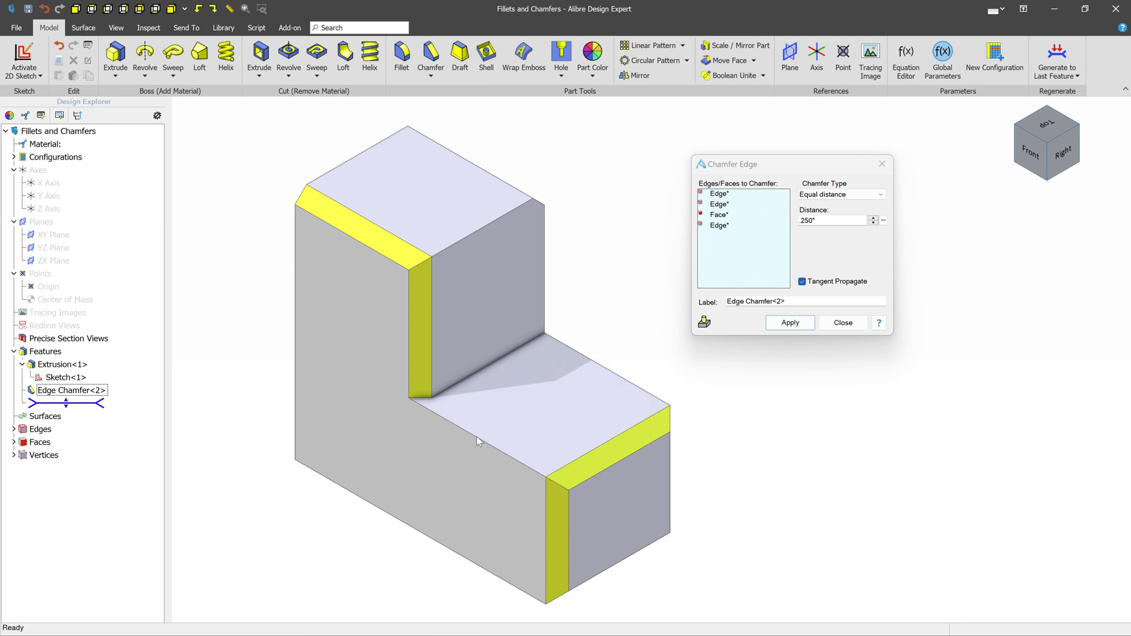
# Add the lower step's top edge, review the chamfer types, then cancel the chamfer.
pyautogui.click(705, 322)
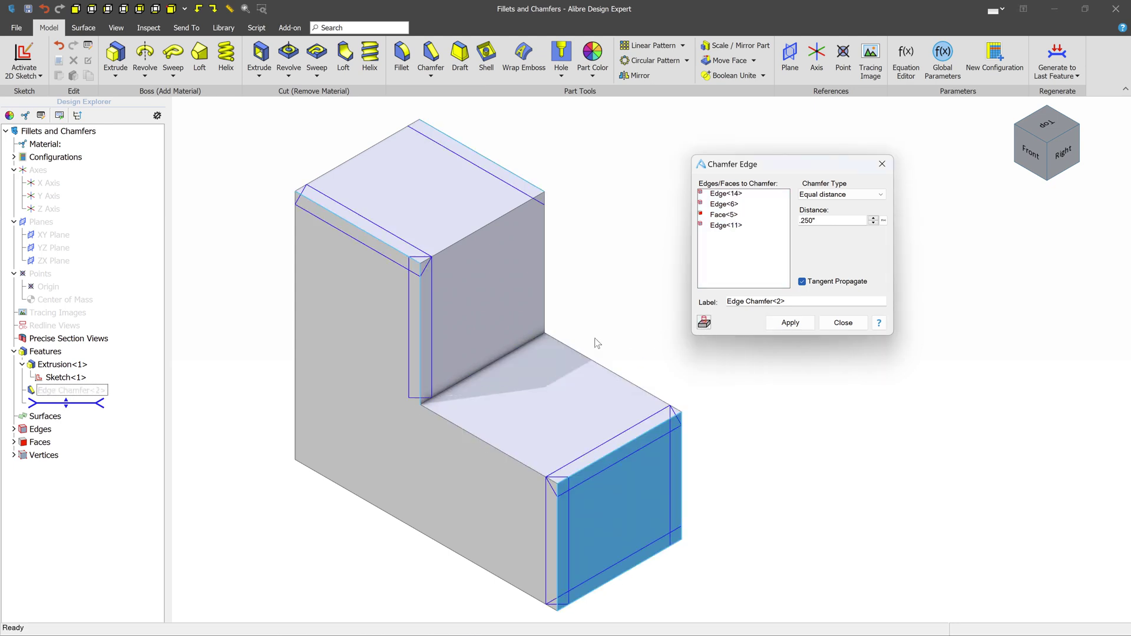
pyautogui.click(477, 439)
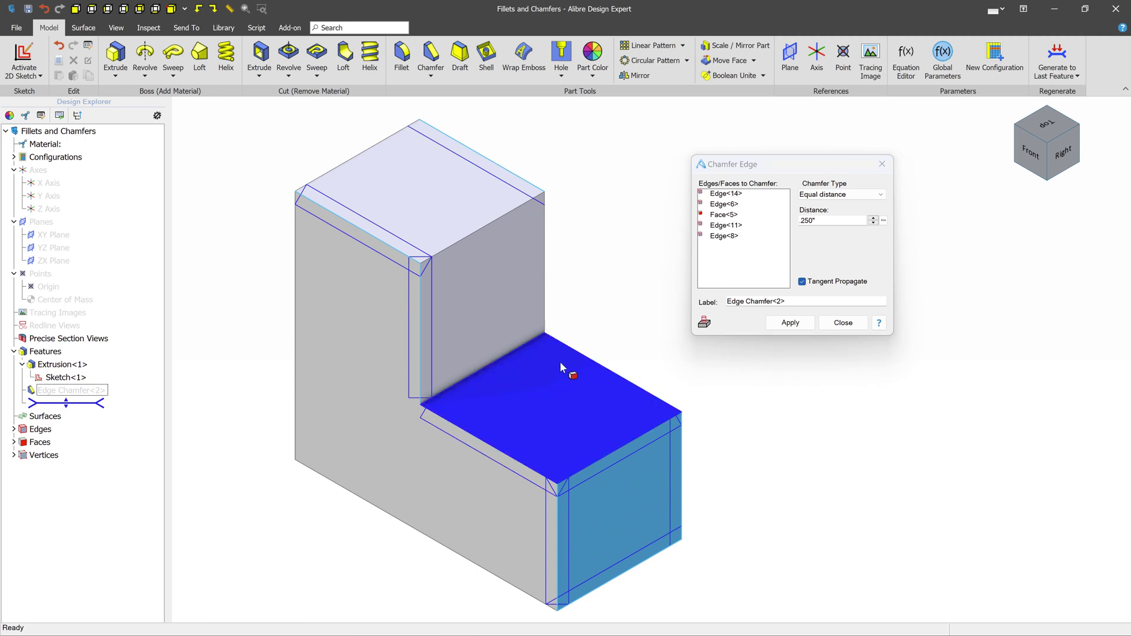
pyautogui.click(705, 323)
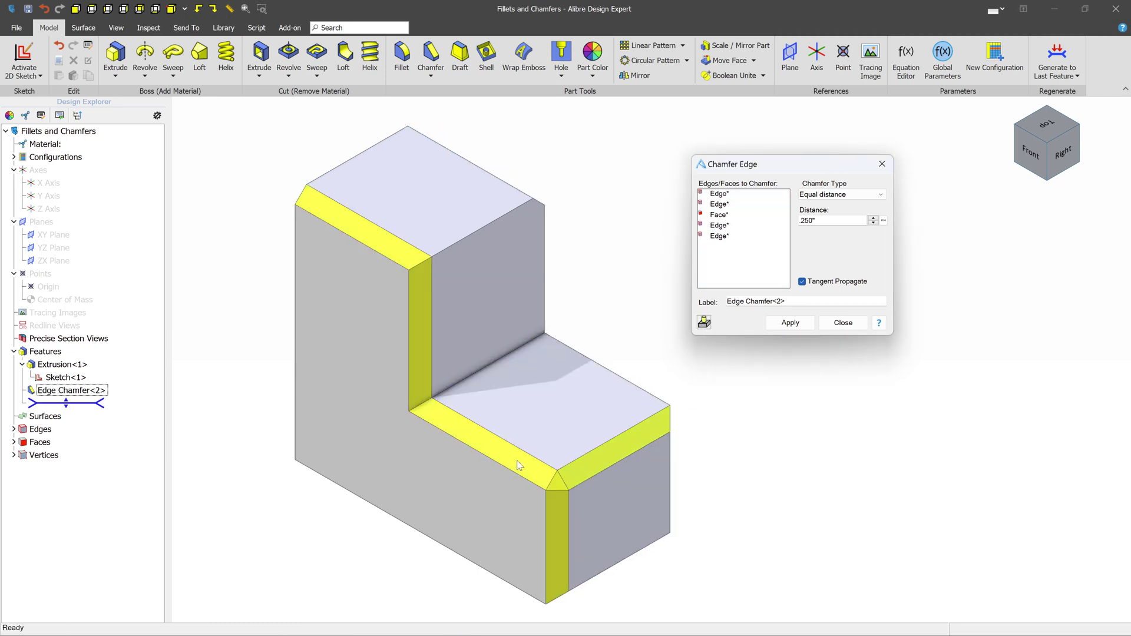
pyautogui.click(881, 195)
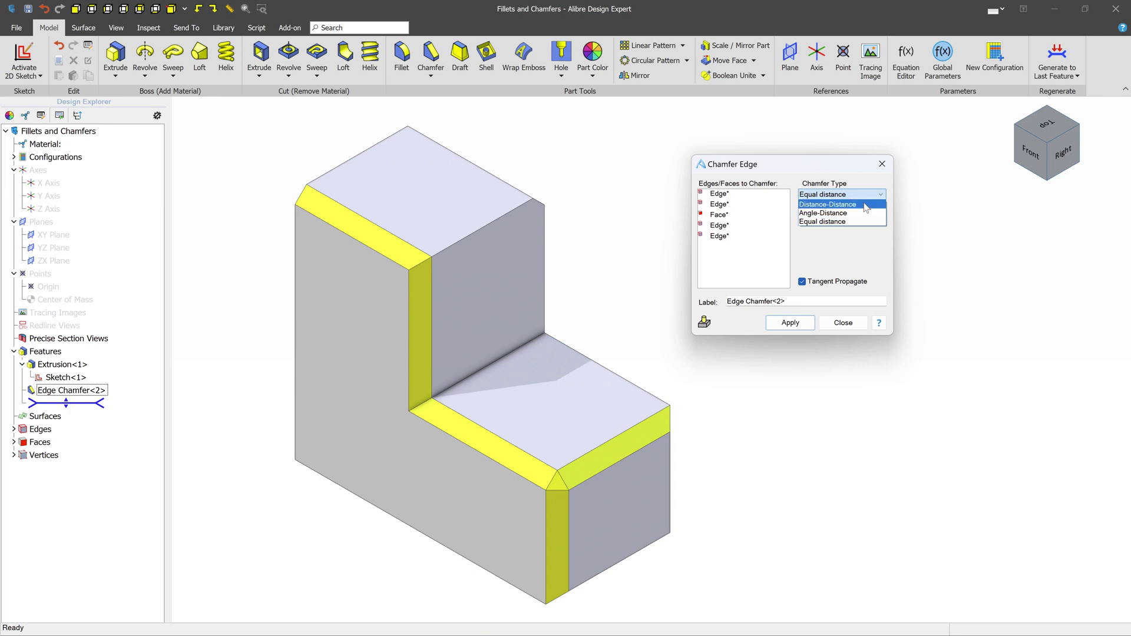
pyautogui.press('Escape')
pyautogui.press('Escape')
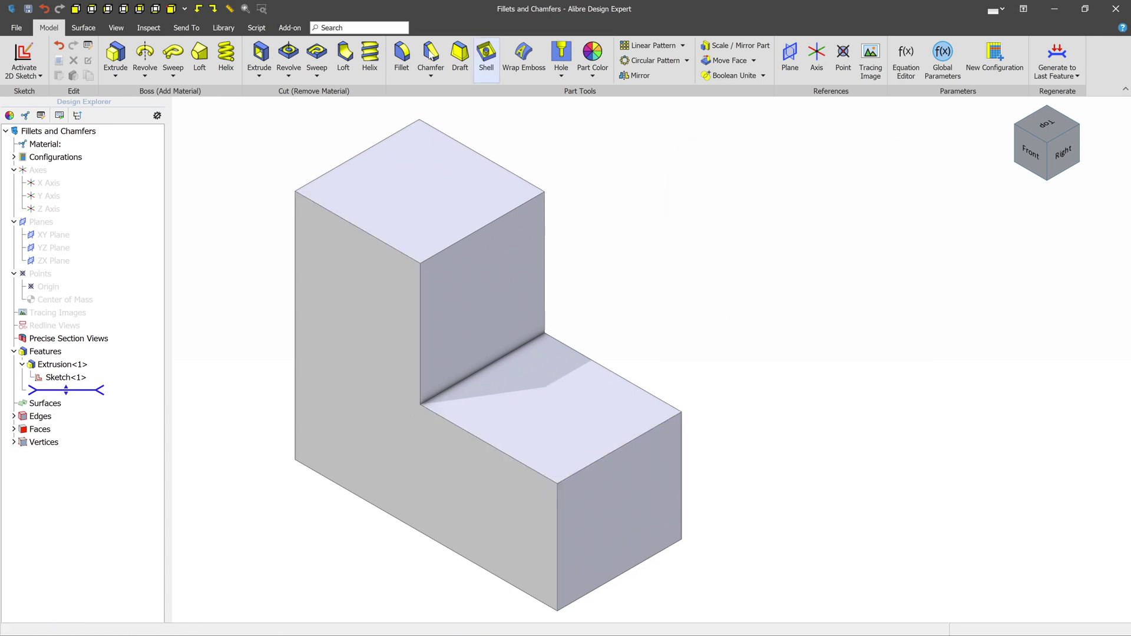
# Fillet the top left, upper step and inner lower step edges at 0.400".
pyautogui.click(403, 54)
pyautogui.click(369, 147)
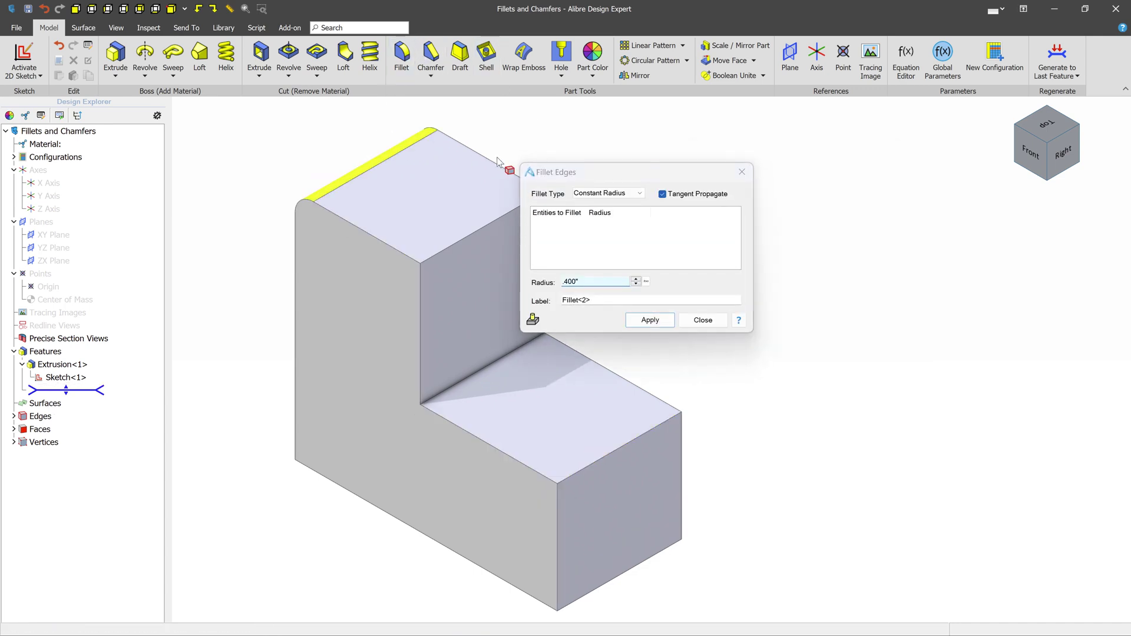
pyautogui.moveTo(596, 176); pyautogui.dragTo(713, 156)
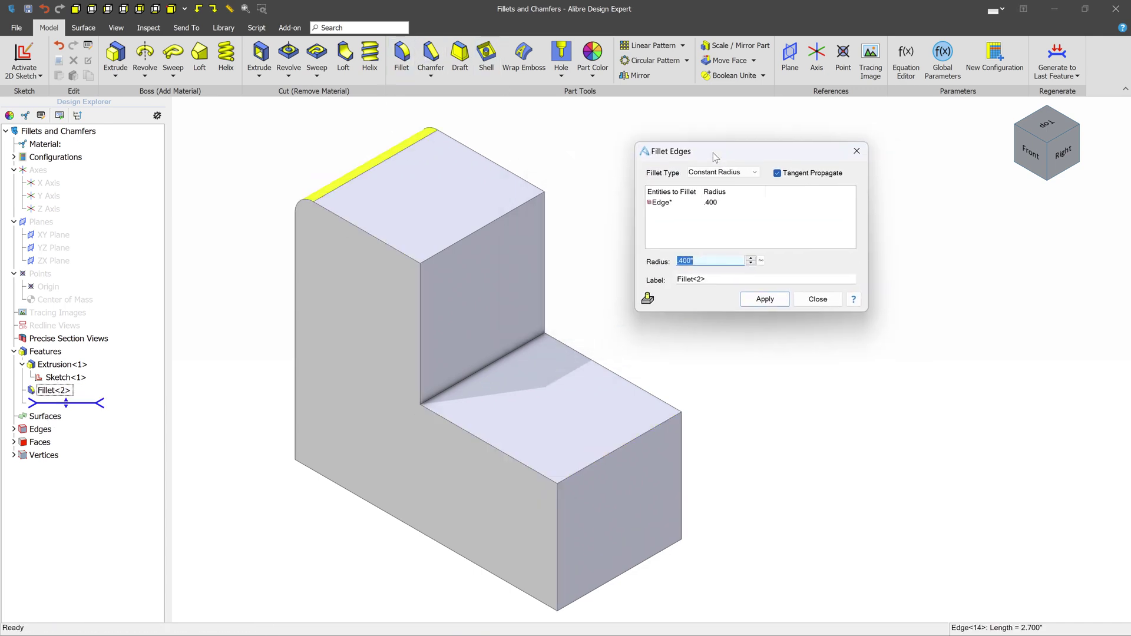
pyautogui.click(508, 213)
pyautogui.click(501, 358)
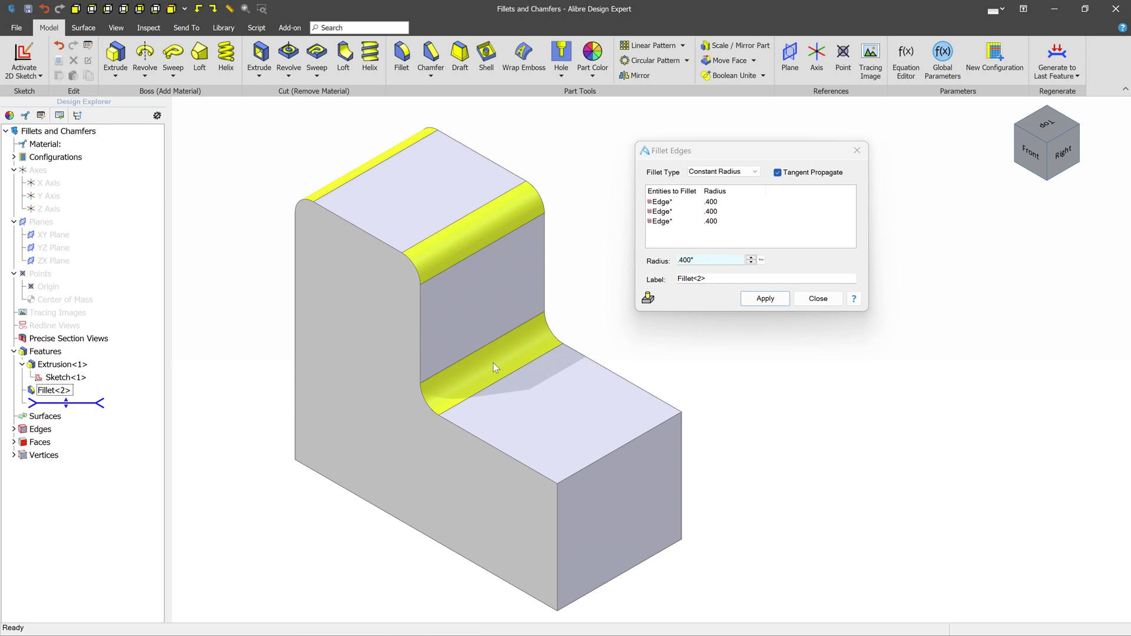
pyautogui.click(759, 301)
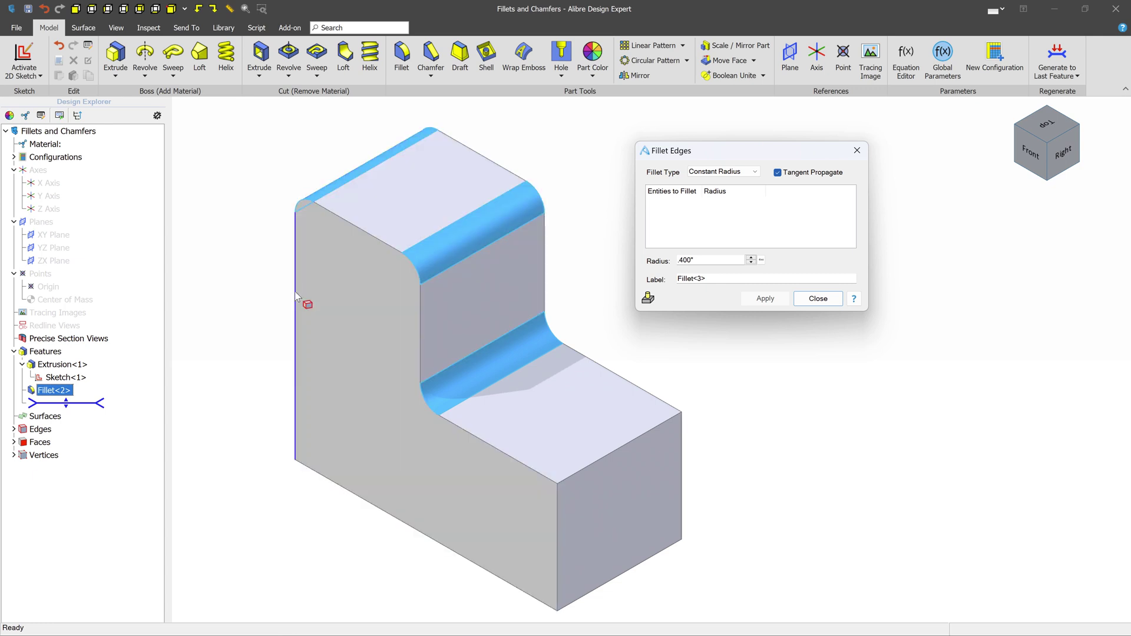
# Round the front outline edge chain with a 0.200" fillet.
pyautogui.click(294, 291)
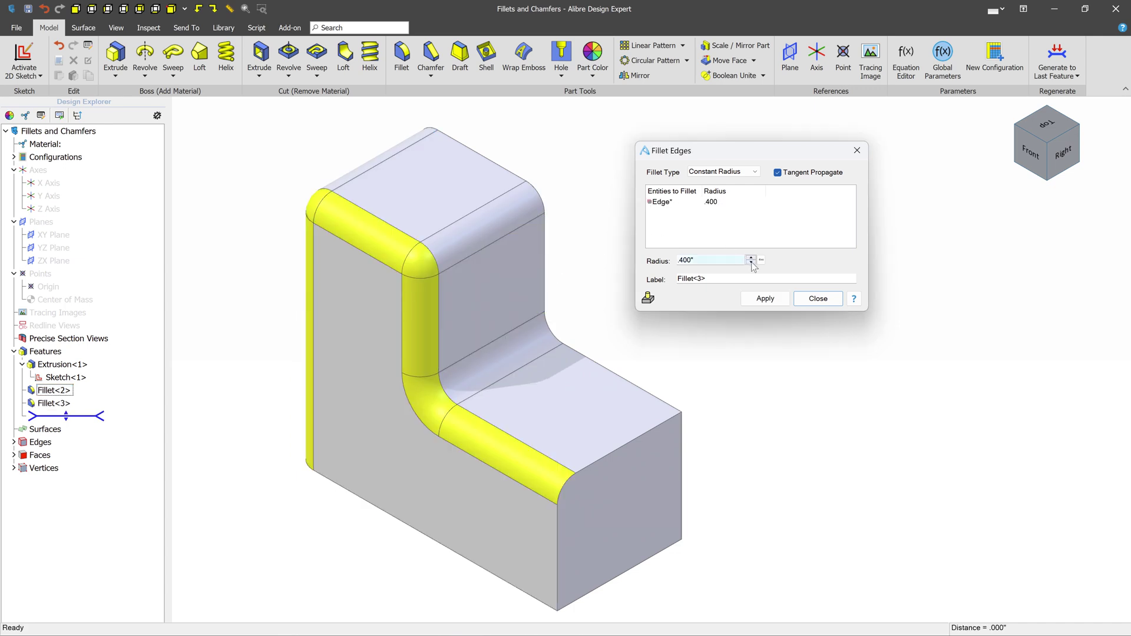
pyautogui.click(752, 262)
pyautogui.click(752, 262)
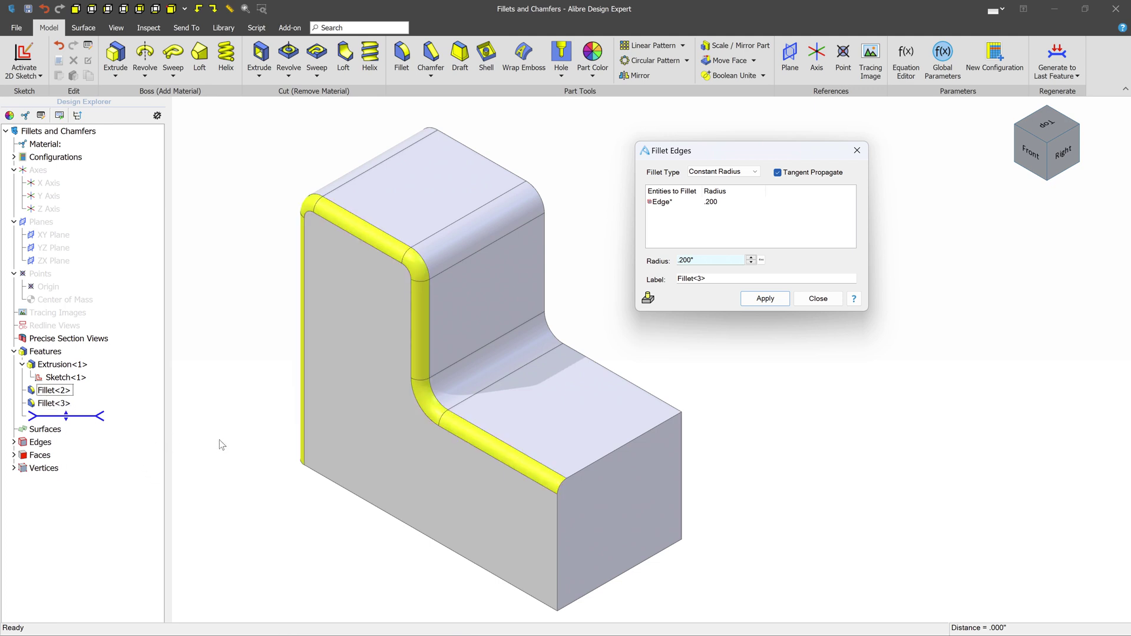
pyautogui.click(767, 300)
# Bevel the block's back outline edge chain with a 0.250" equal-distance chamfer.
pyautogui.click(439, 57)
pyautogui.click(637, 391)
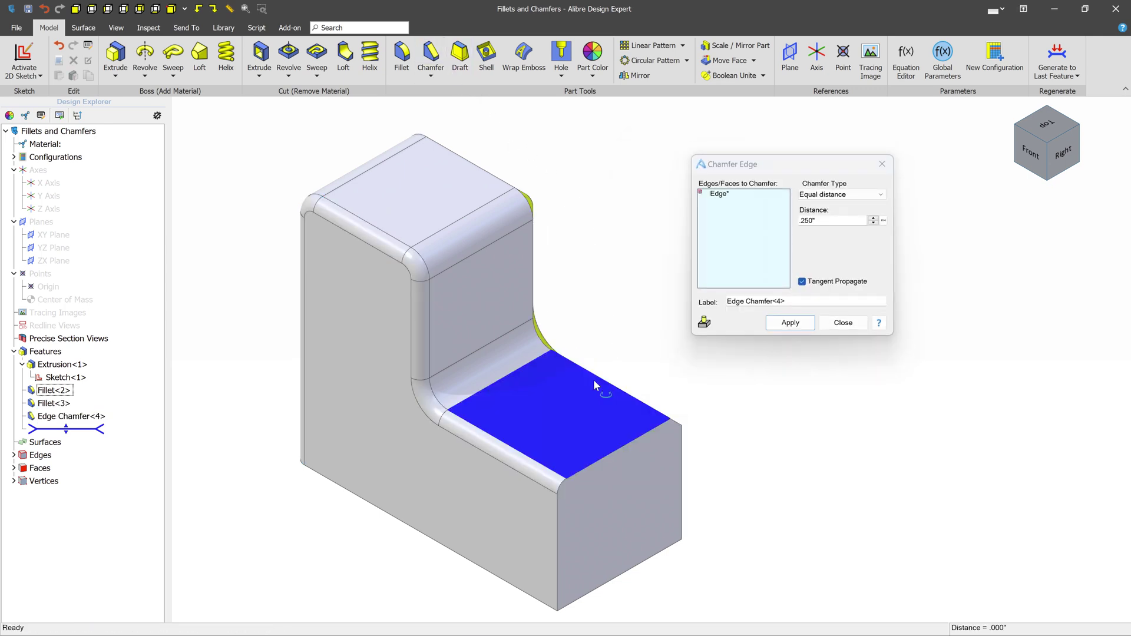
pyautogui.moveTo(593, 380); pyautogui.dragTo(465, 371, button='middle')
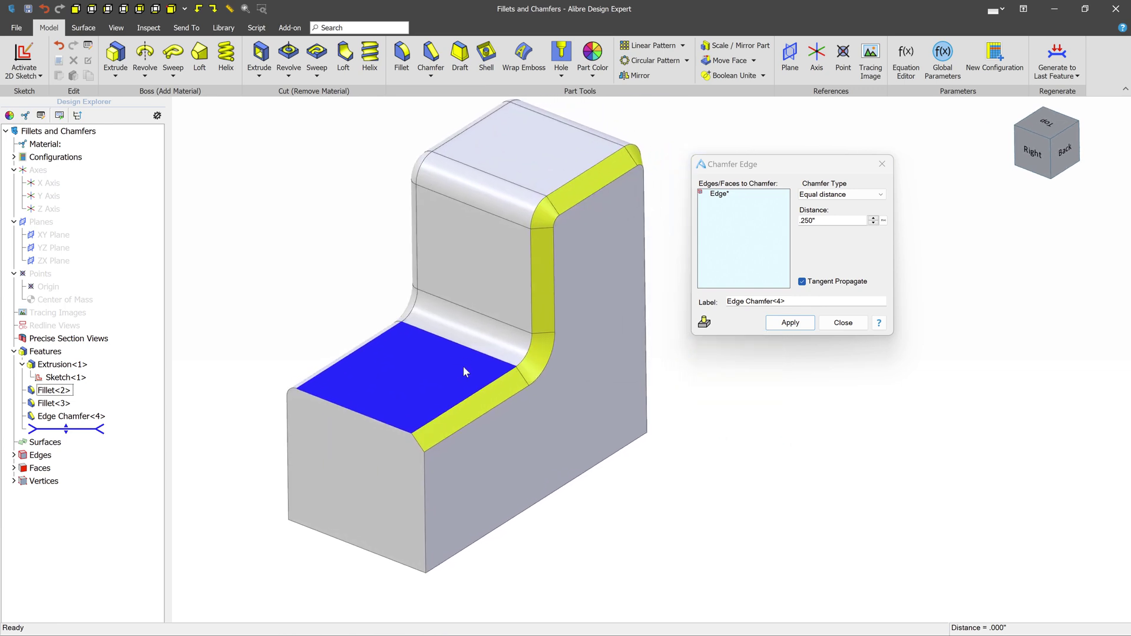
pyautogui.click(792, 325)
pyautogui.click(844, 323)
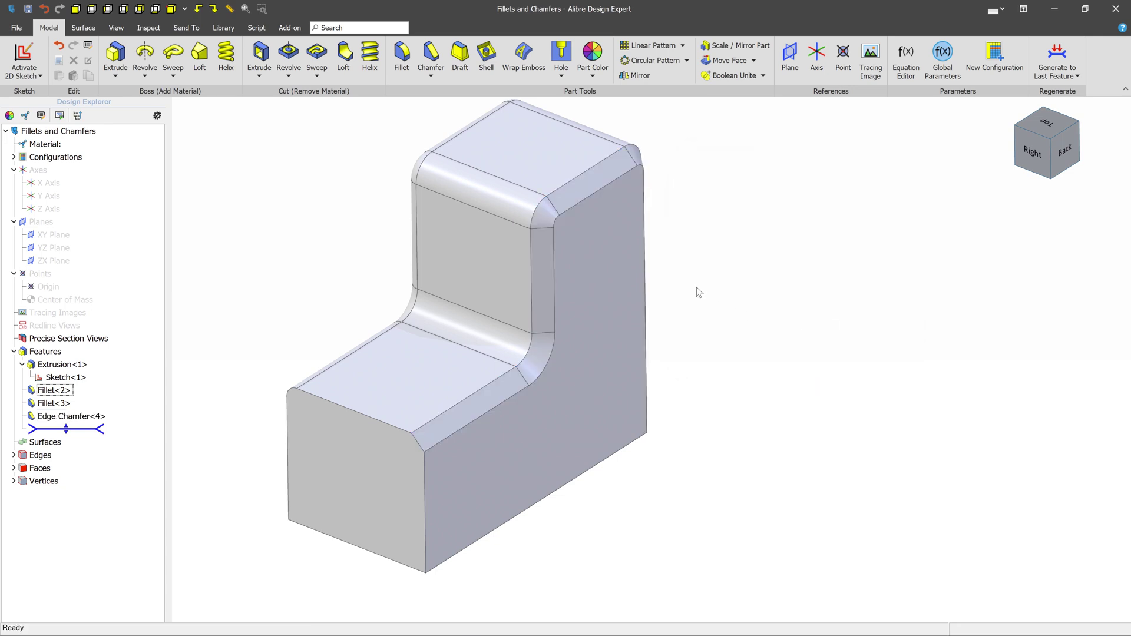